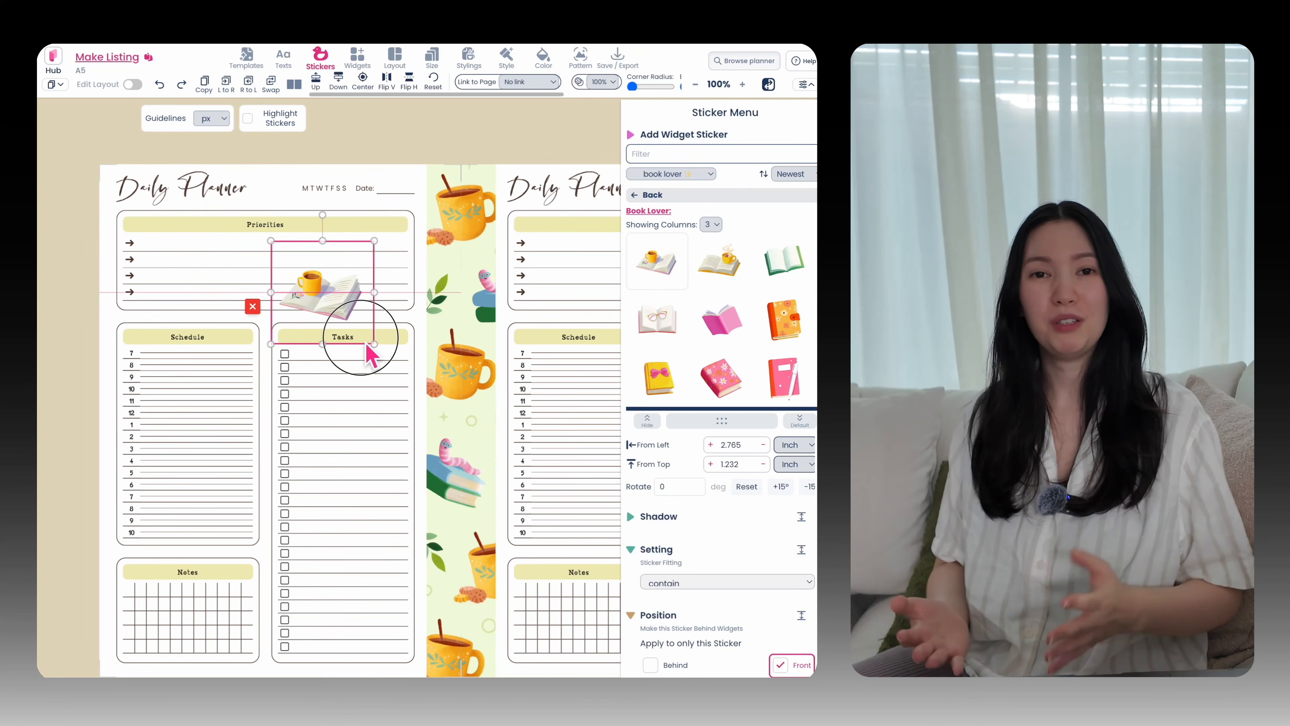
# Step: Shrink the open-book-and-cup sticker and place it on the Priorities box, and add another Book Lover sticker near the Notes box
pyautogui.moveTo(373, 340); pyautogui.dragTo(356, 325)
pyautogui.moveTo(313, 279); pyautogui.dragTo(377, 281)
pyautogui.scroll(-1, 721, 305)
pyautogui.click(721, 276)
pyautogui.moveTo(175, 211); pyautogui.dragTo(263, 523)
pyautogui.moveTo(291, 579); pyautogui.dragTo(259, 561)
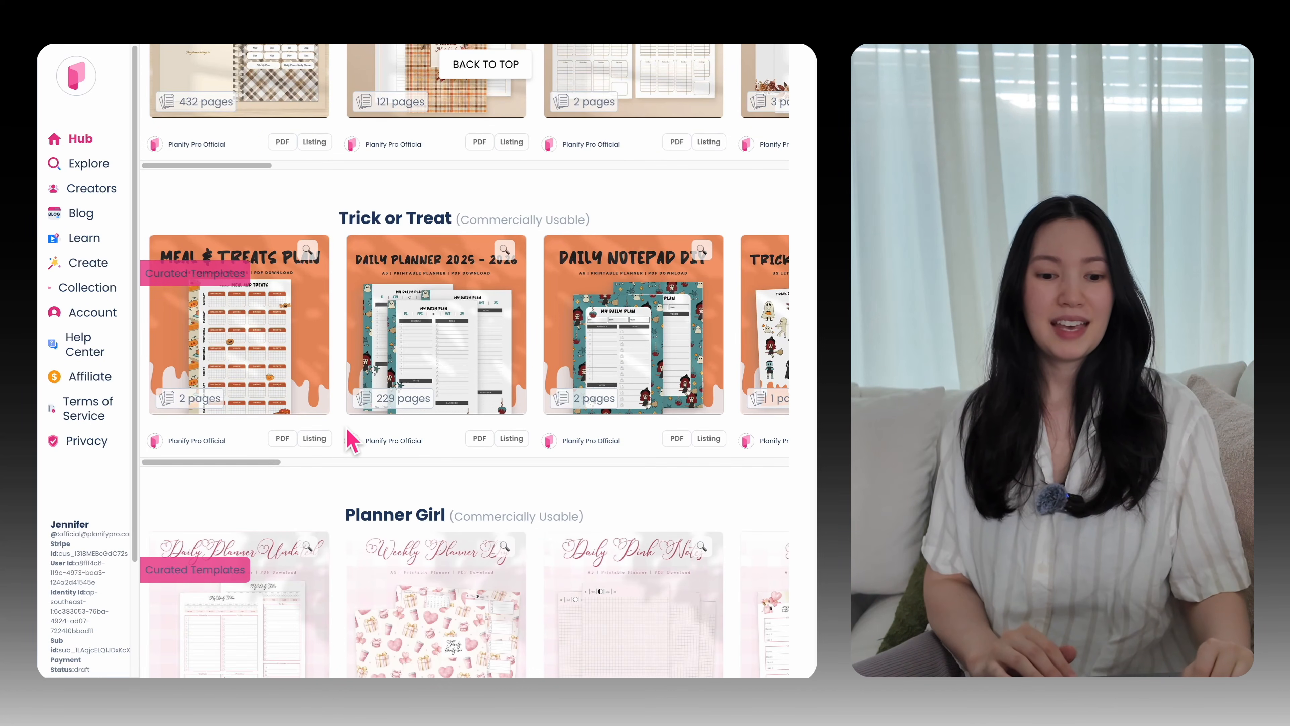
# Step: Start creating a new planner from the hub
pyautogui.scroll(-20, 351, 441)
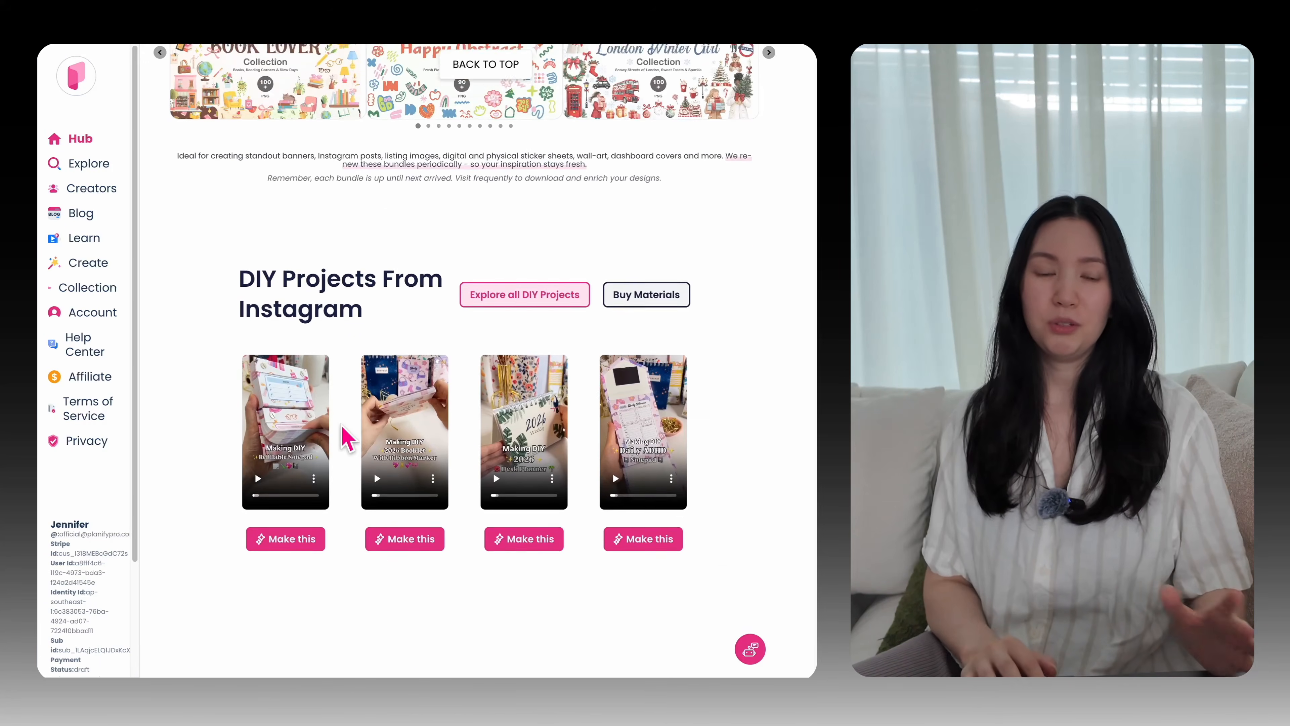
pyautogui.scroll(20, 343, 428)
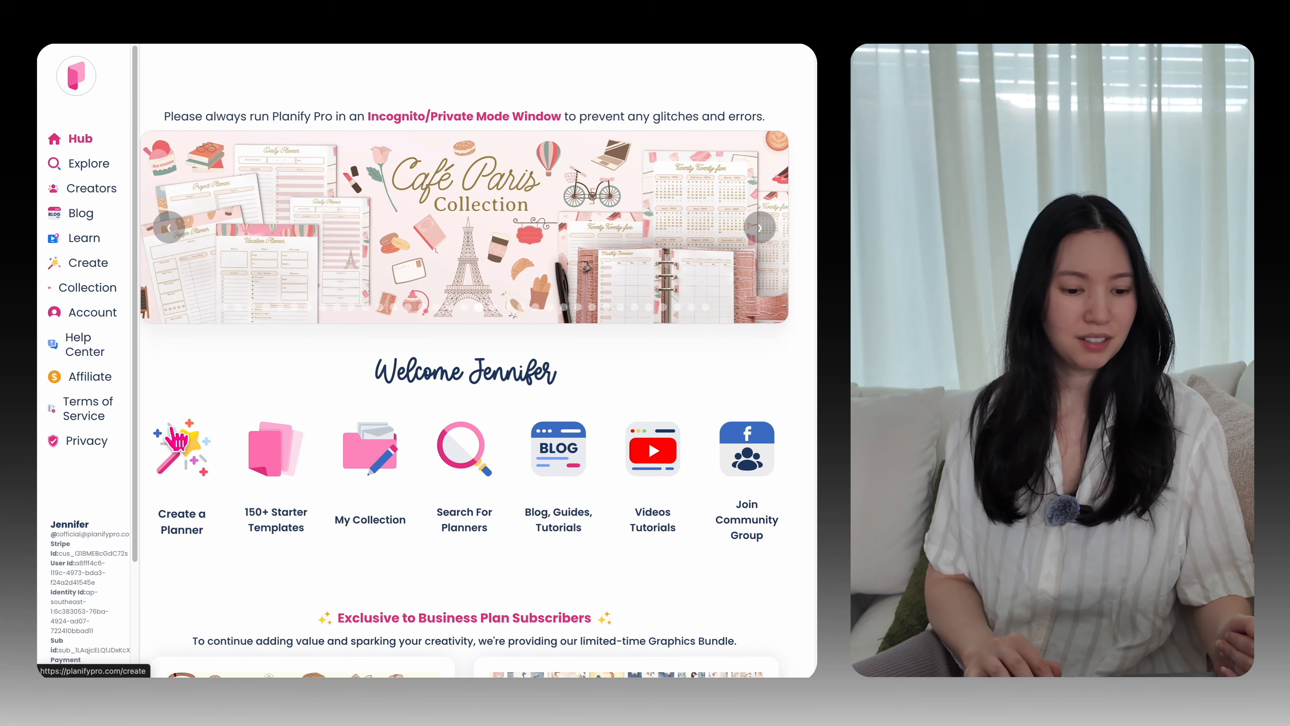
pyautogui.click(180, 448)
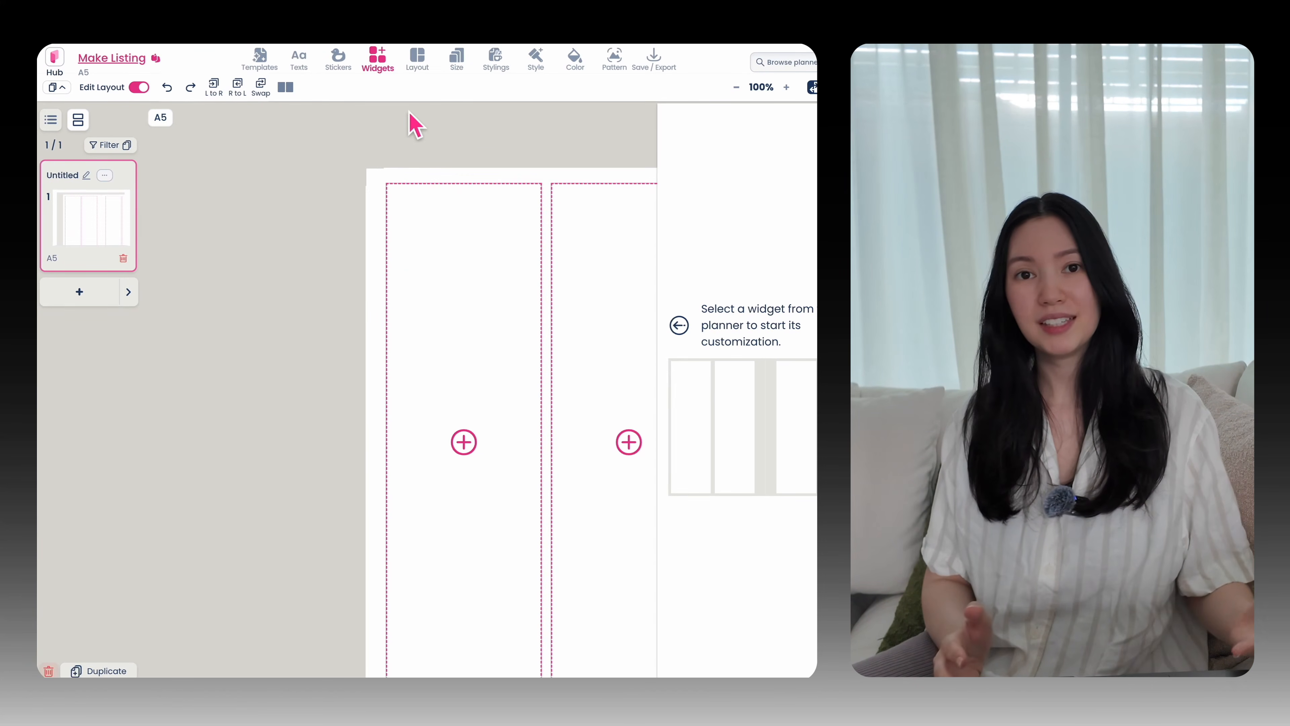
# Step: Find the A6 page size by filtering for "a6" and apply it to the planner
pyautogui.click(456, 59)
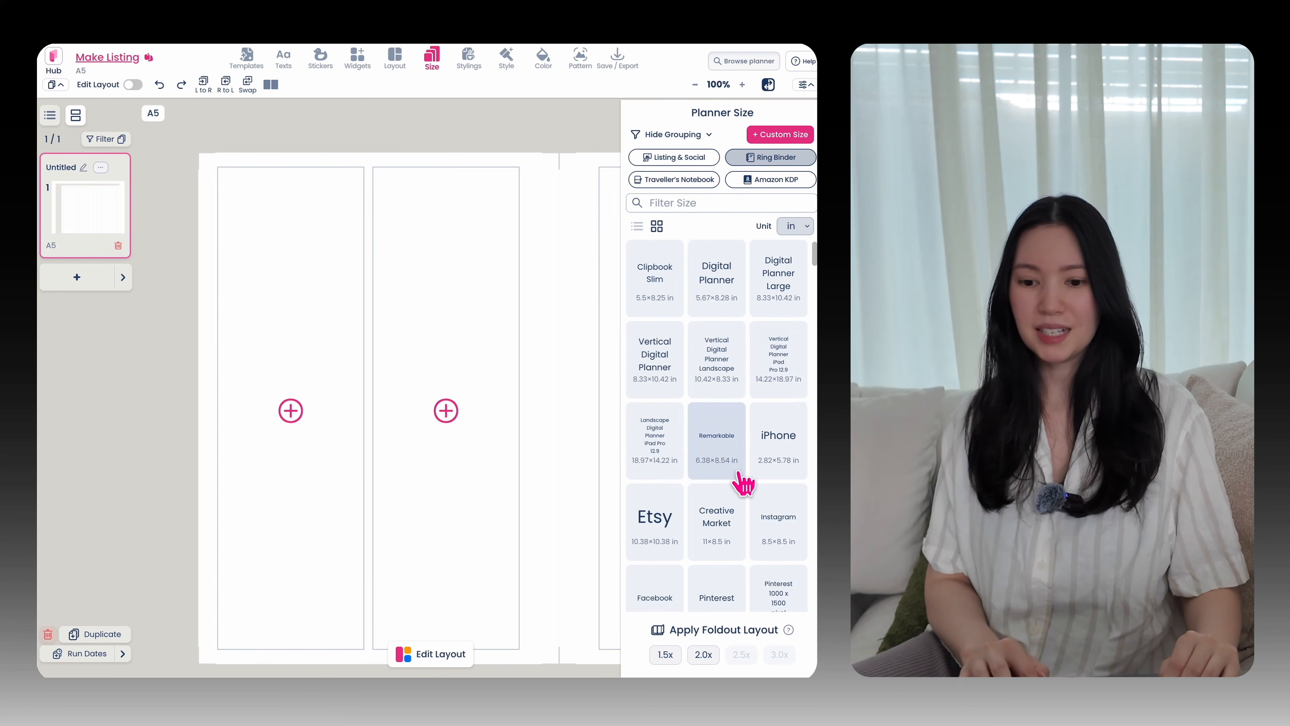
pyautogui.scroll(-10, 742, 478)
pyautogui.scroll(1, 742, 481)
pyautogui.click(697, 203)
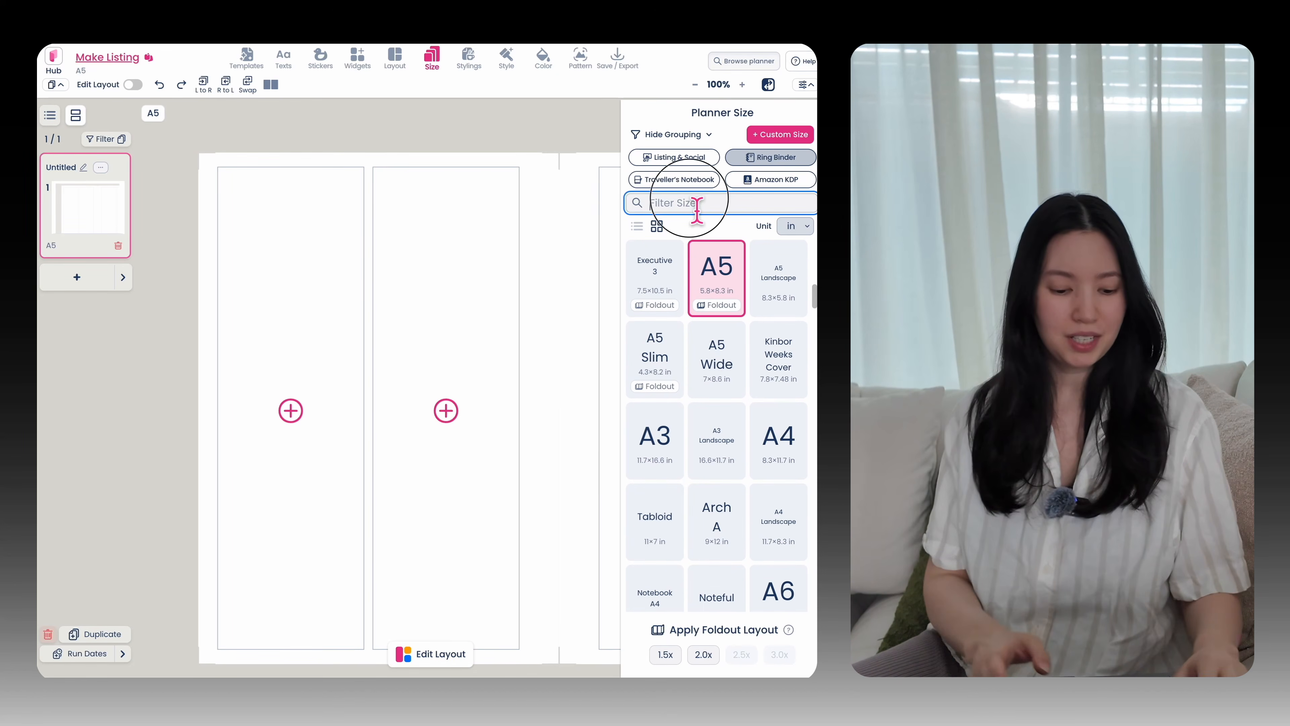
pyautogui.write('a6')
pyautogui.click(660, 279)
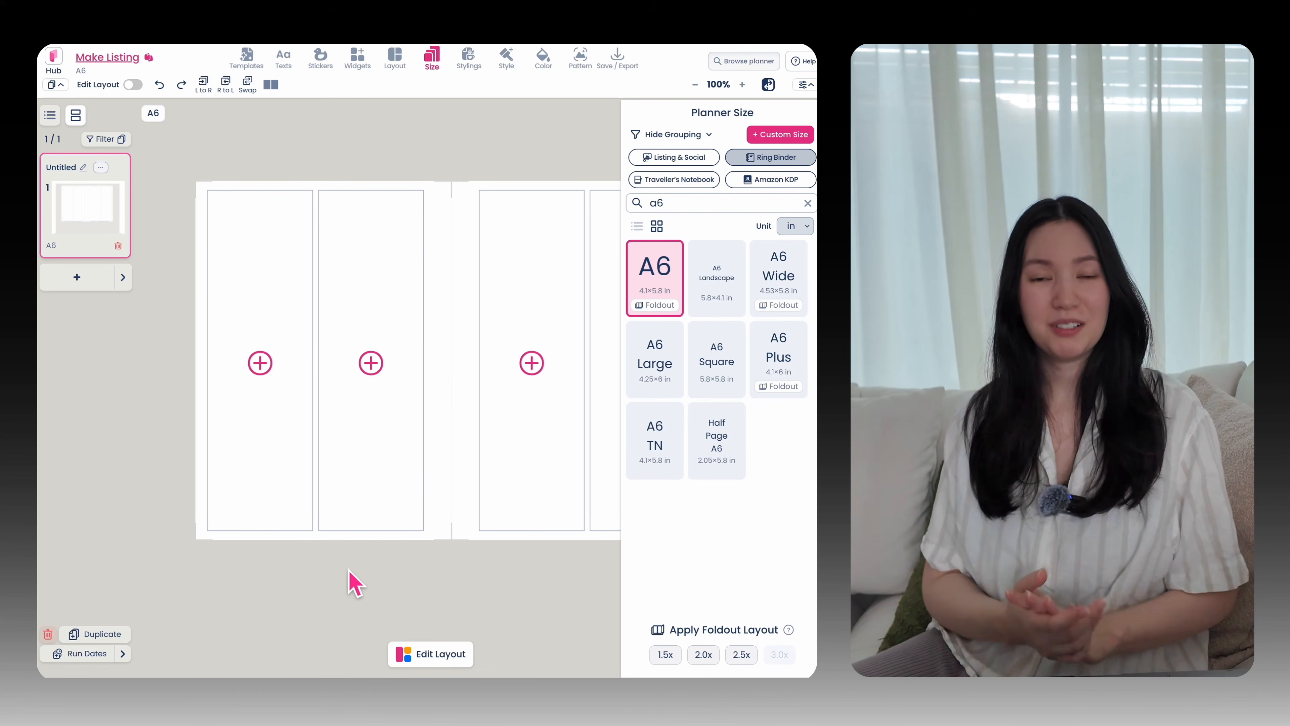
# Step: Apply the Daily Time Tracker design from the Starter Daily templates to the blank pages
pyautogui.click(246, 56)
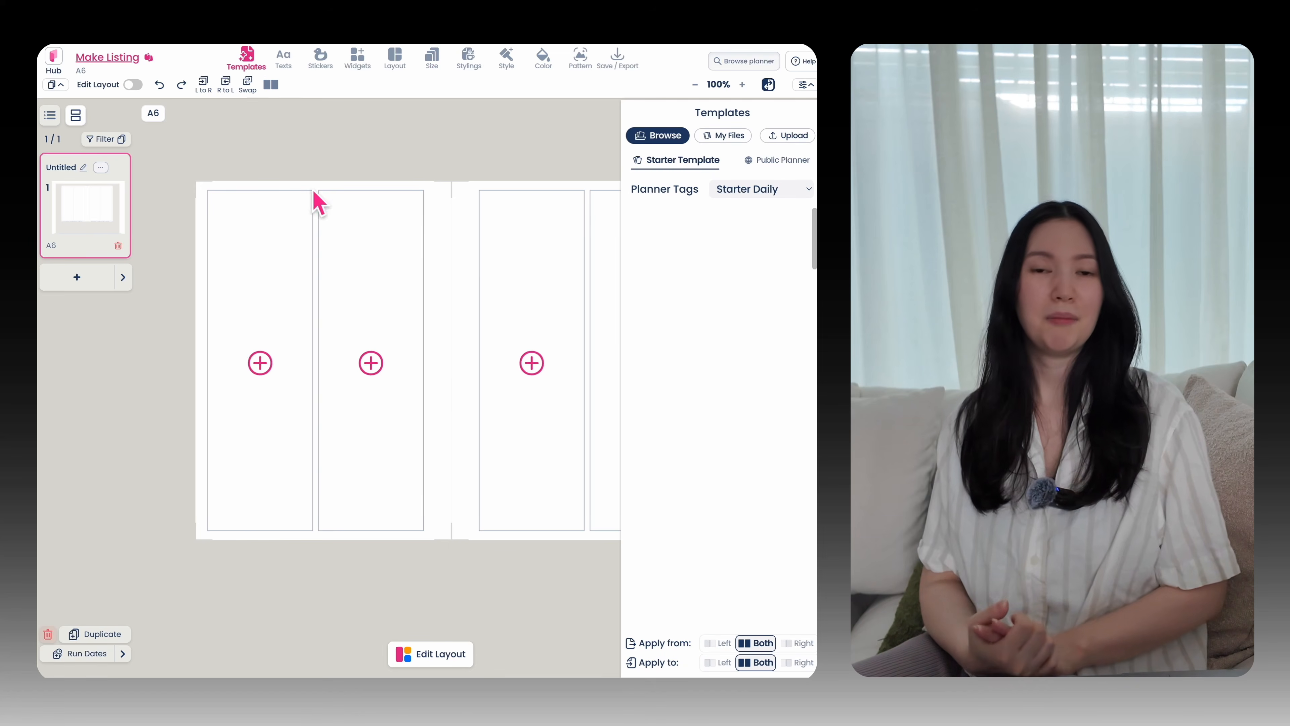
pyautogui.click(713, 289)
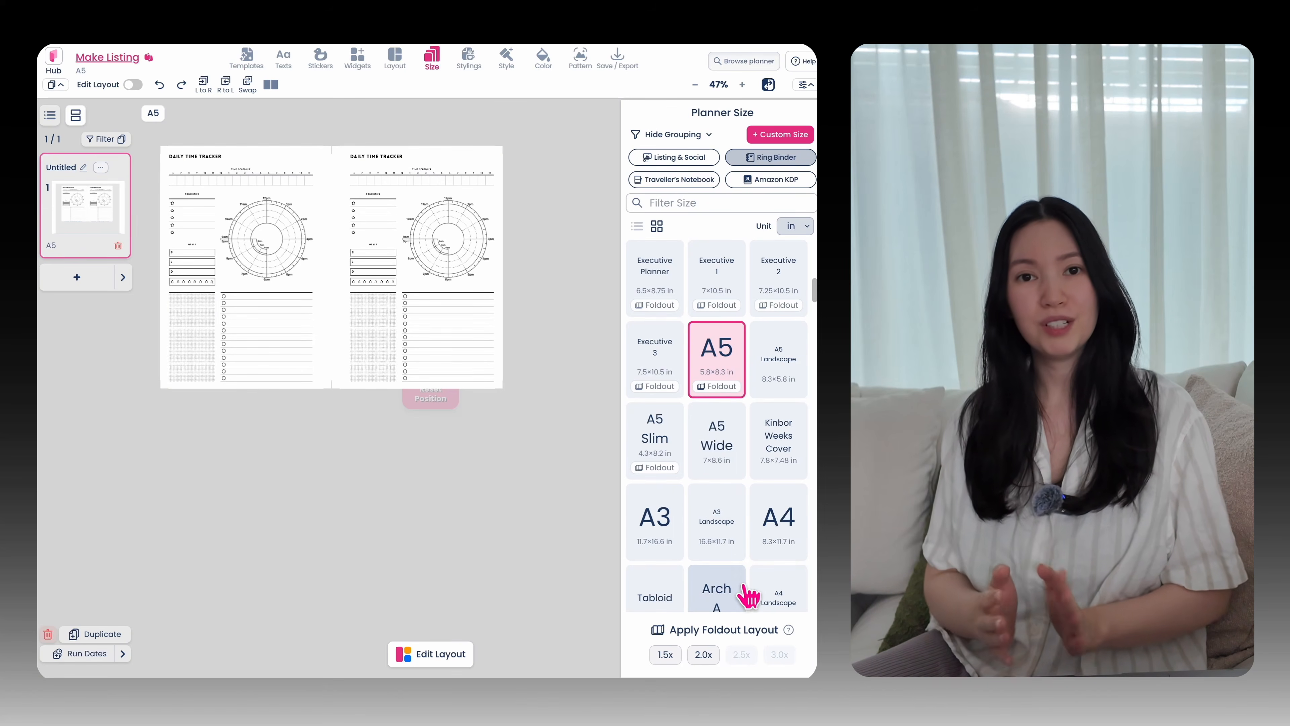
# Step: Try the A4 and A6 page sizes on the Daily Time Tracker pages
pyautogui.scroll(-3, 749, 598)
pyautogui.click(782, 358)
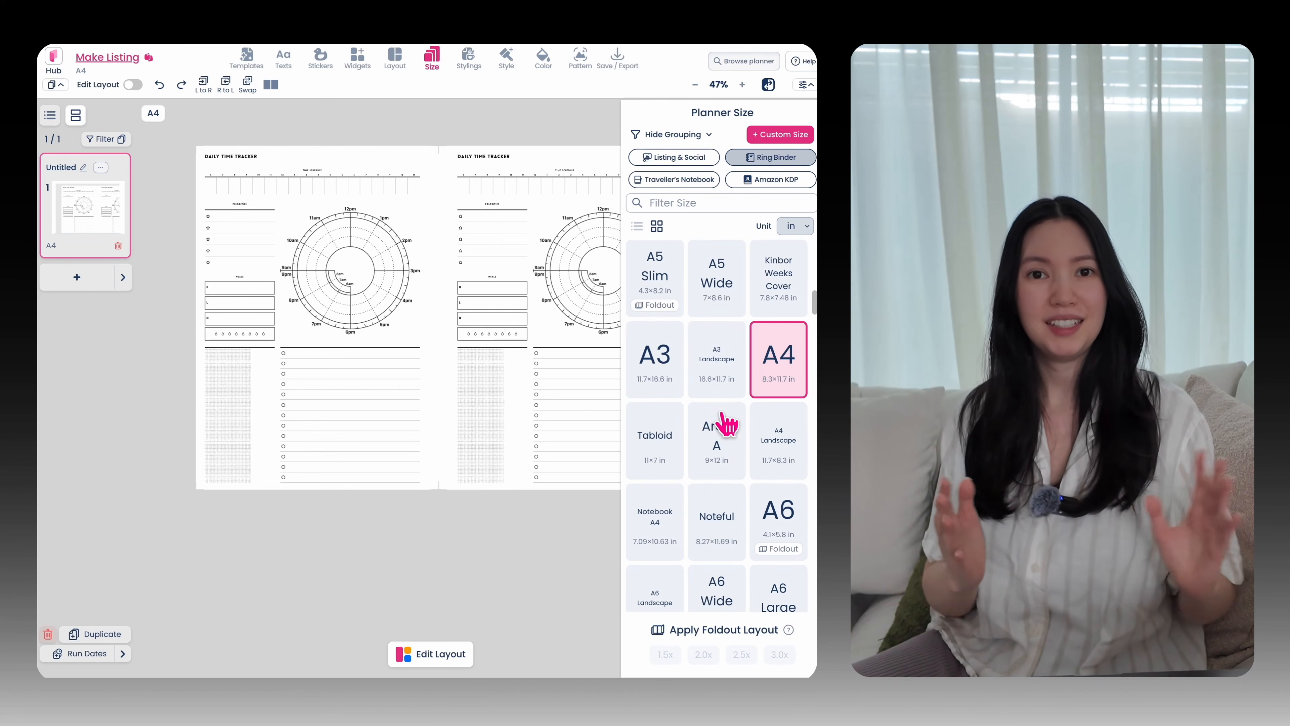
pyautogui.click(790, 533)
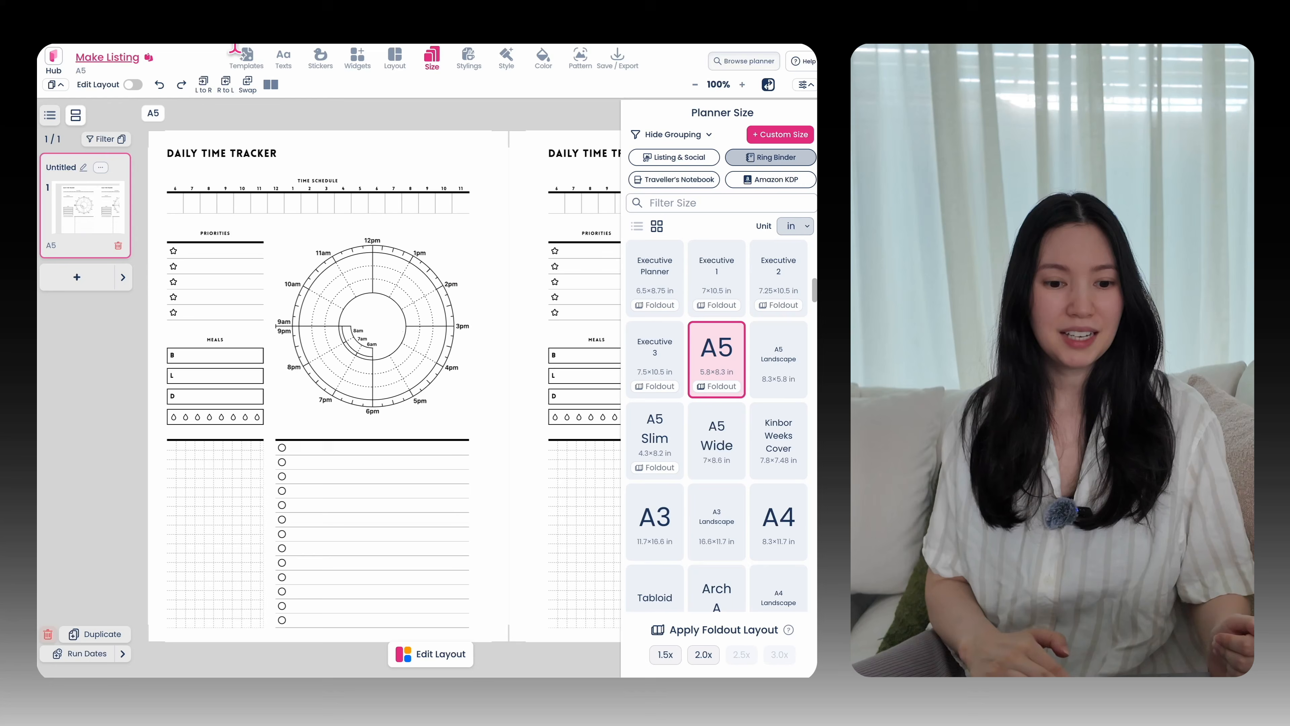
# Step: Try the Daily Work Planner, Daily Planner + Schedule - Undated, and Daily Planner with Meal starter templates on both pages
pyautogui.click(247, 59)
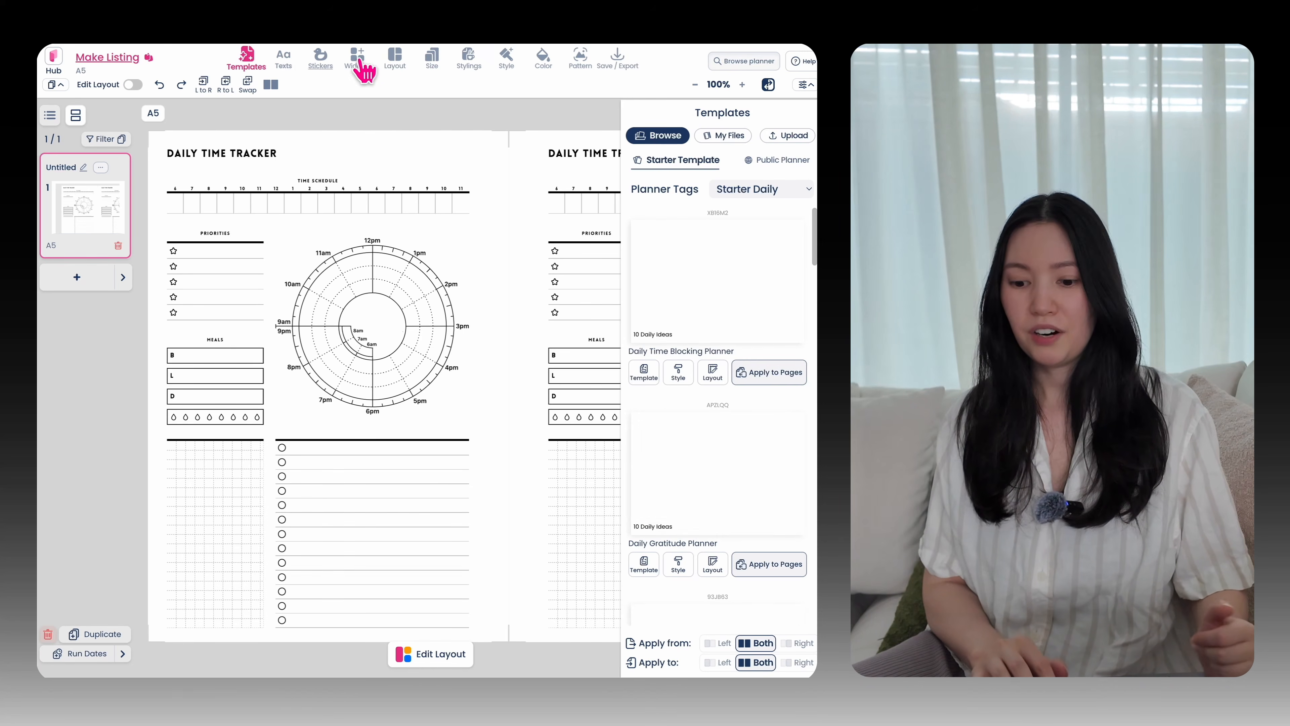
pyautogui.scroll(-5, 727, 351)
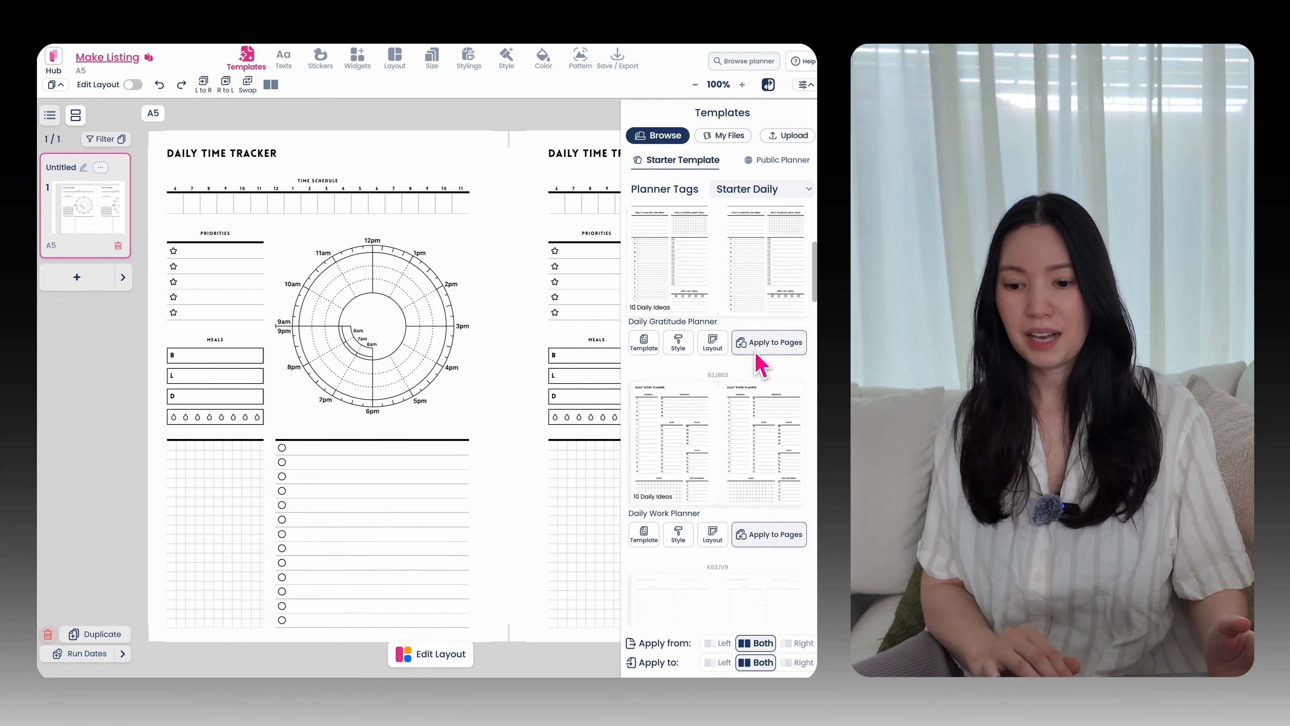
pyautogui.click(758, 356)
pyautogui.scroll(-3, 762, 362)
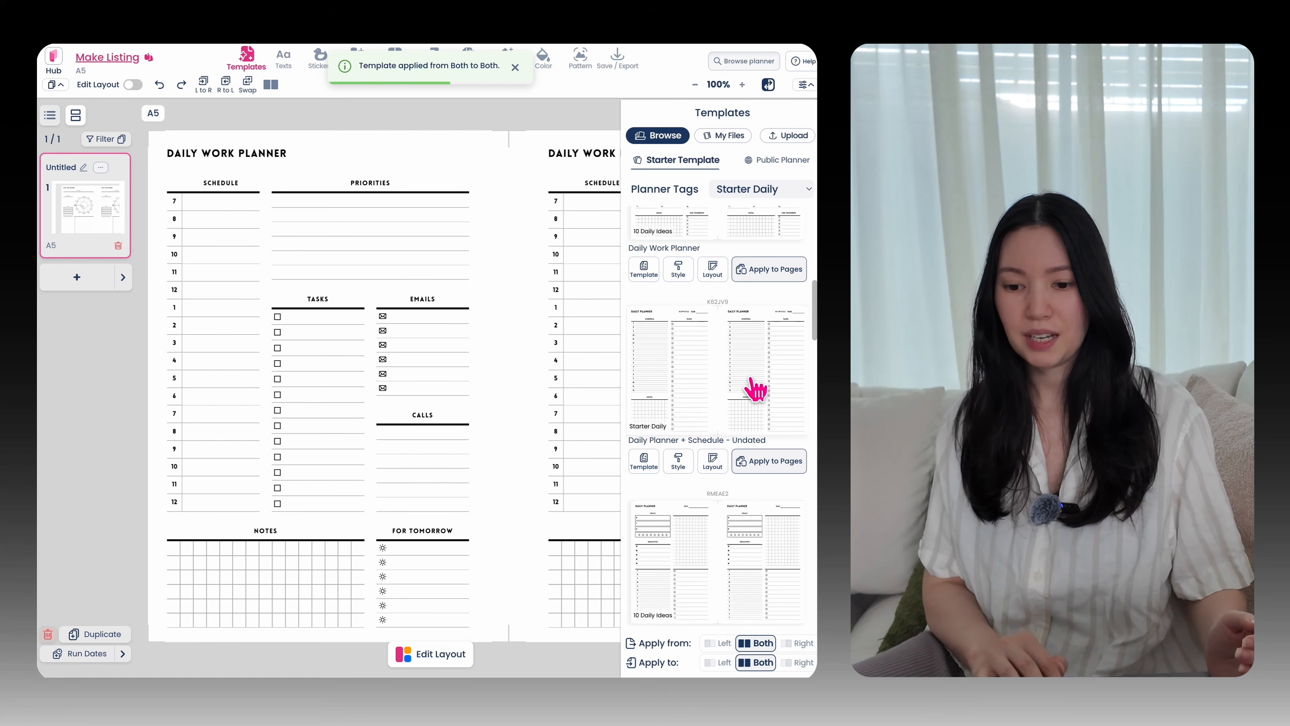
pyautogui.click(707, 380)
pyautogui.scroll(-3, 707, 380)
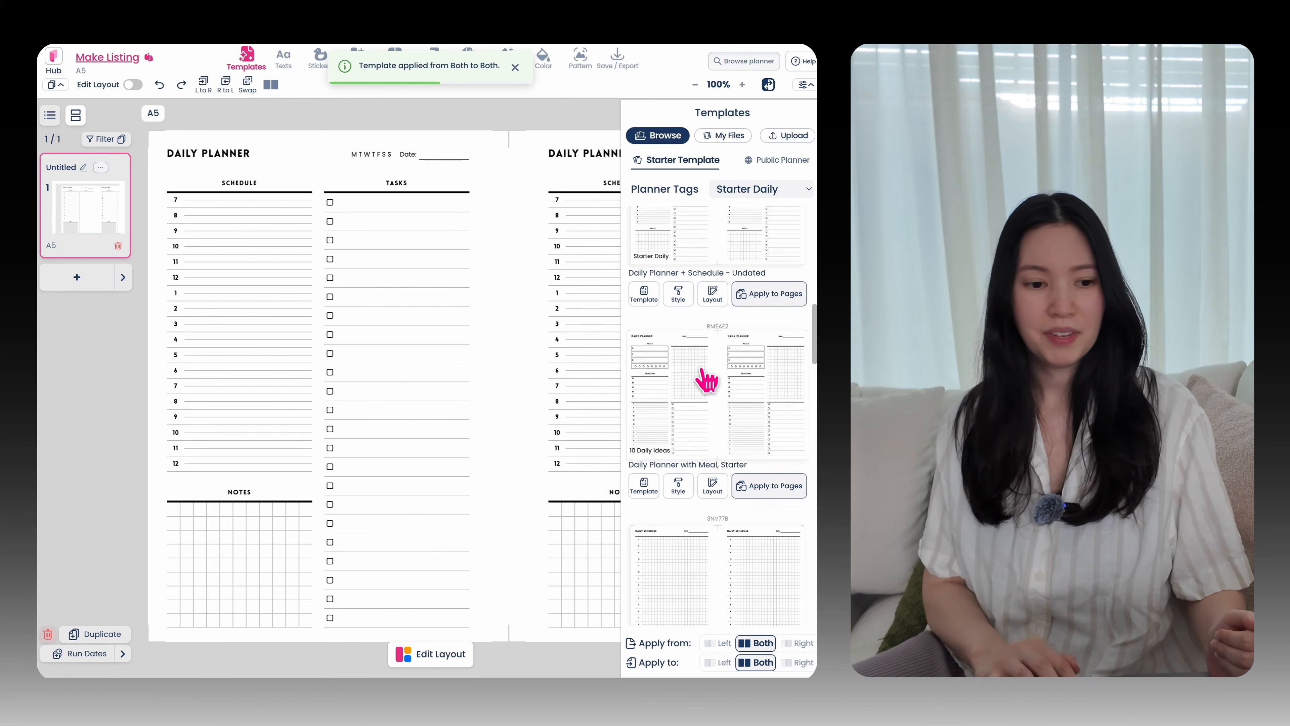
pyautogui.click(707, 430)
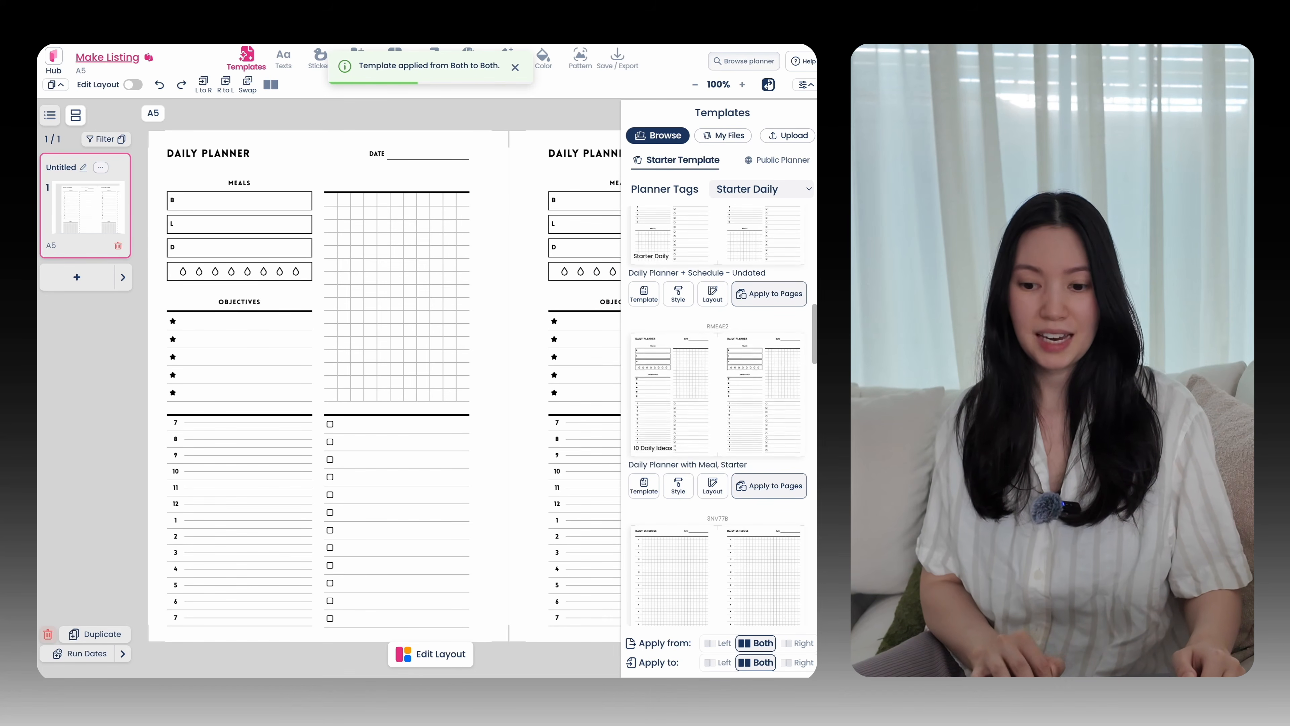
# Step: Filter the templates by Starter Weekly DATED and apply the second weekly template, with a monthly calendar and grid boxes for each day
pyautogui.click(782, 194)
pyautogui.click(797, 241)
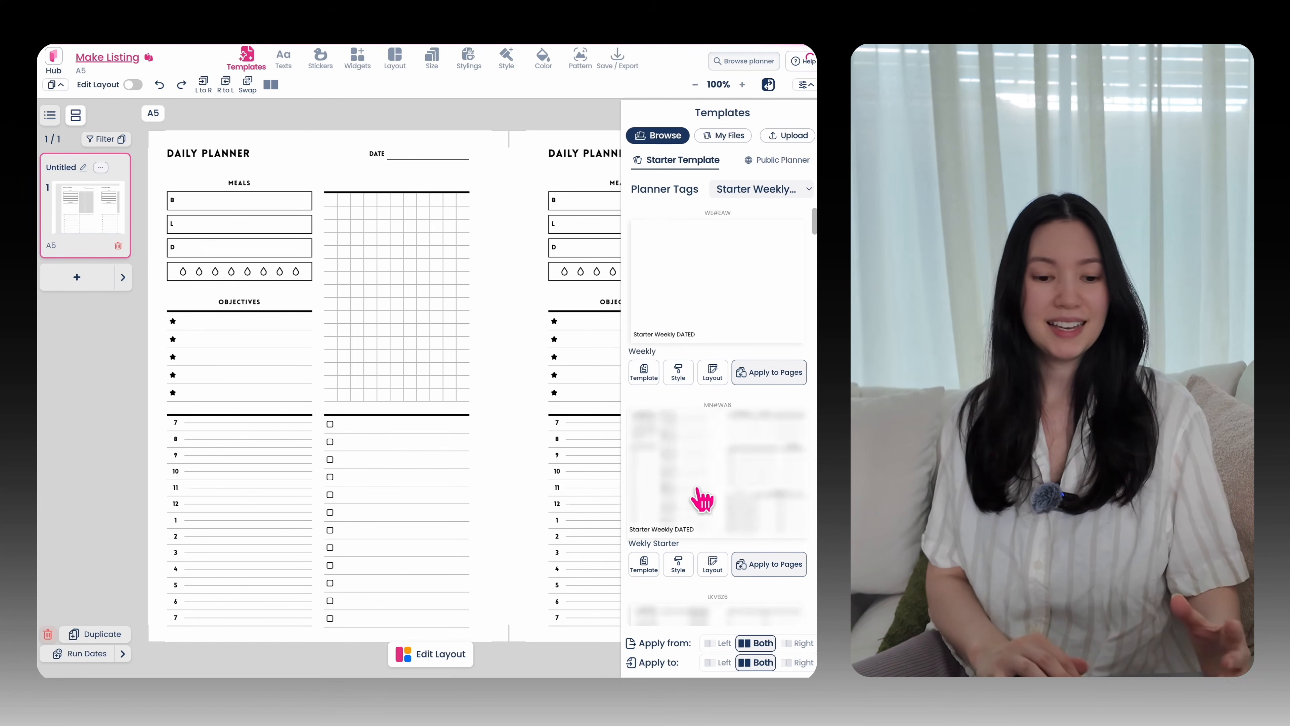
pyautogui.click(697, 515)
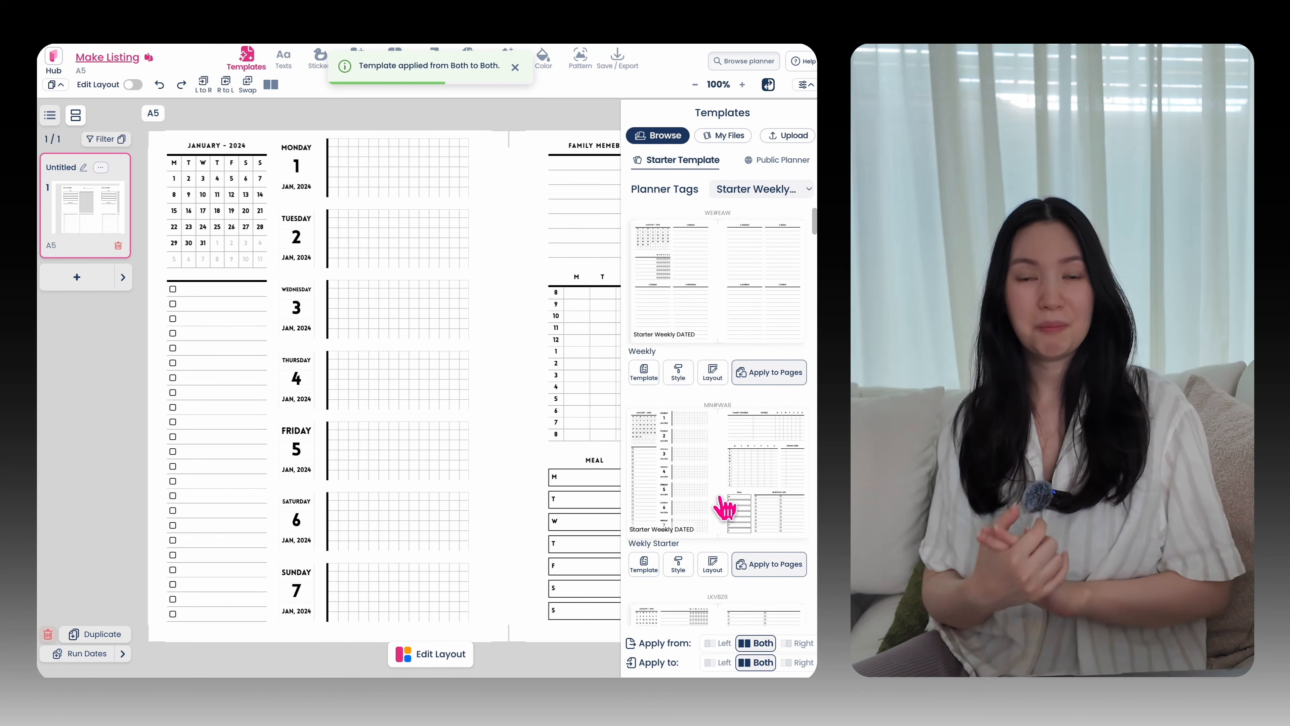
pyautogui.scroll(-5, 711, 508)
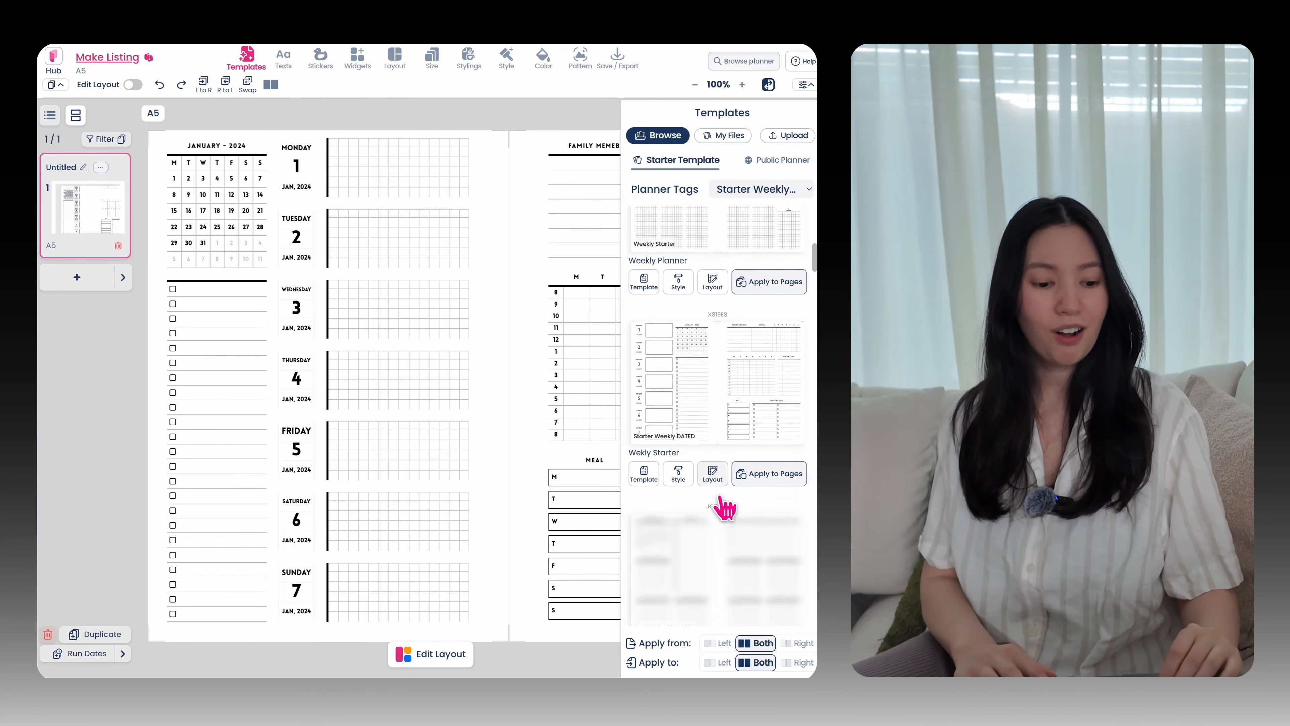
# Step: Duplicate the weekly spread into 52 dated pages with running dates
pyautogui.click(122, 654)
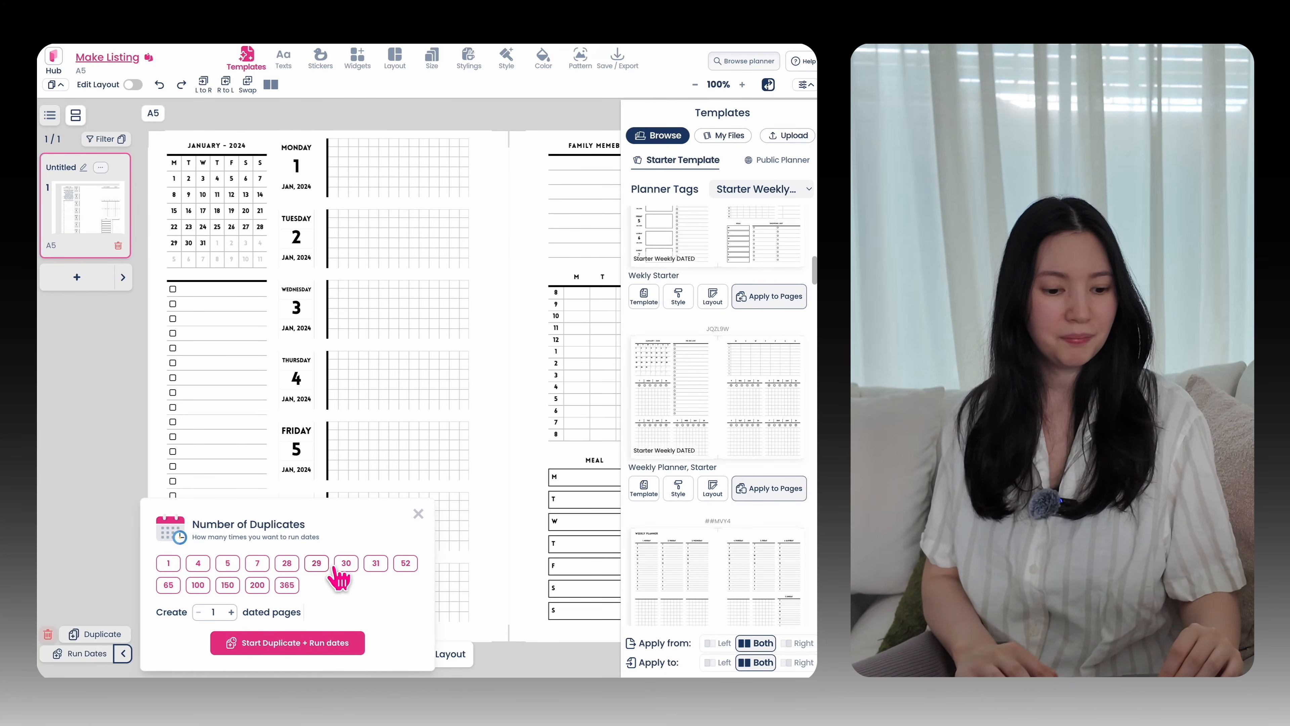
pyautogui.click(405, 563)
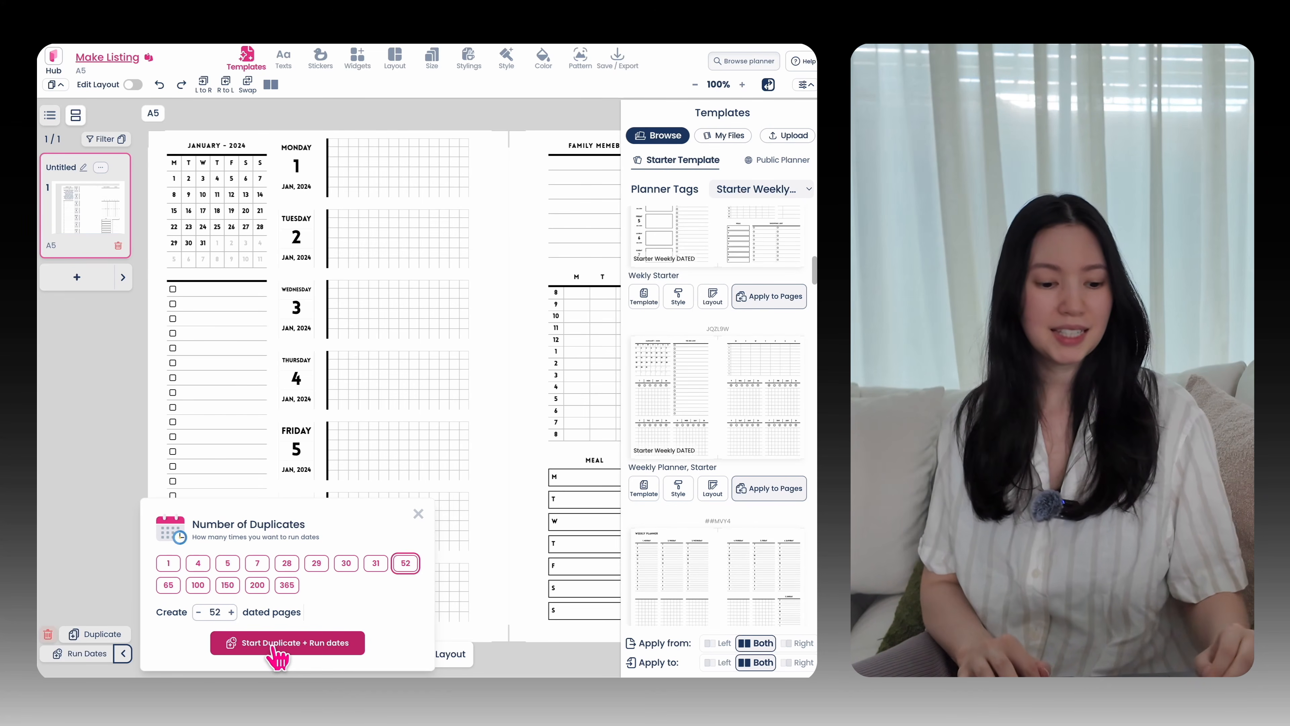
pyautogui.click(274, 646)
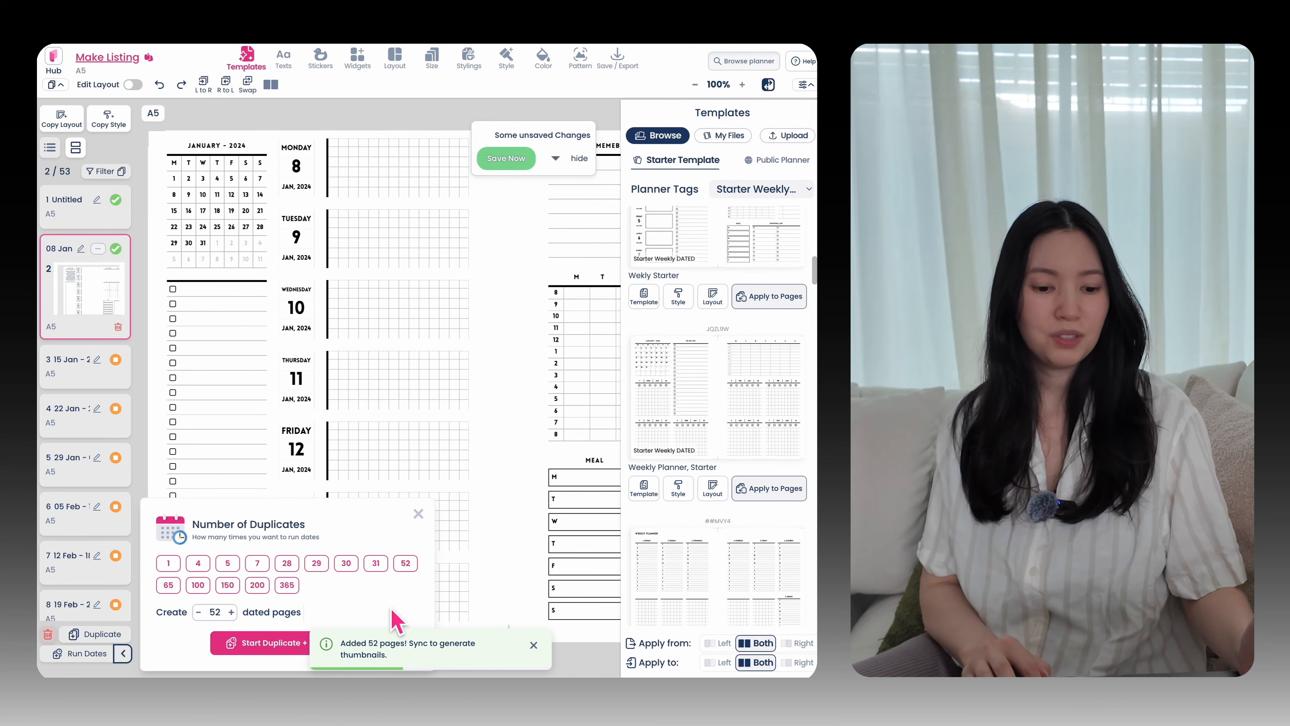
pyautogui.click(425, 524)
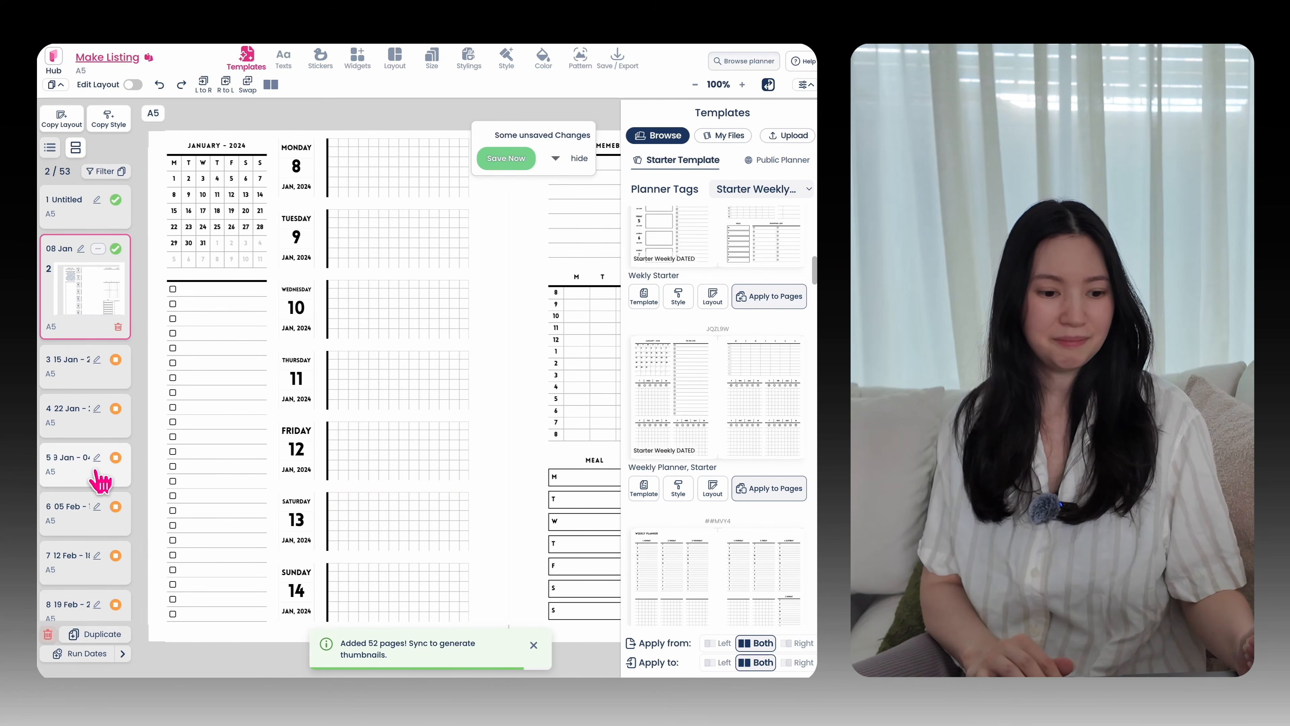
# Step: Check the dates on the duplicated weekly pages, opening the weeks starting 4 March, 1 April and 22 April
pyautogui.scroll(-3, 94, 468)
pyautogui.scroll(-3, 99, 498)
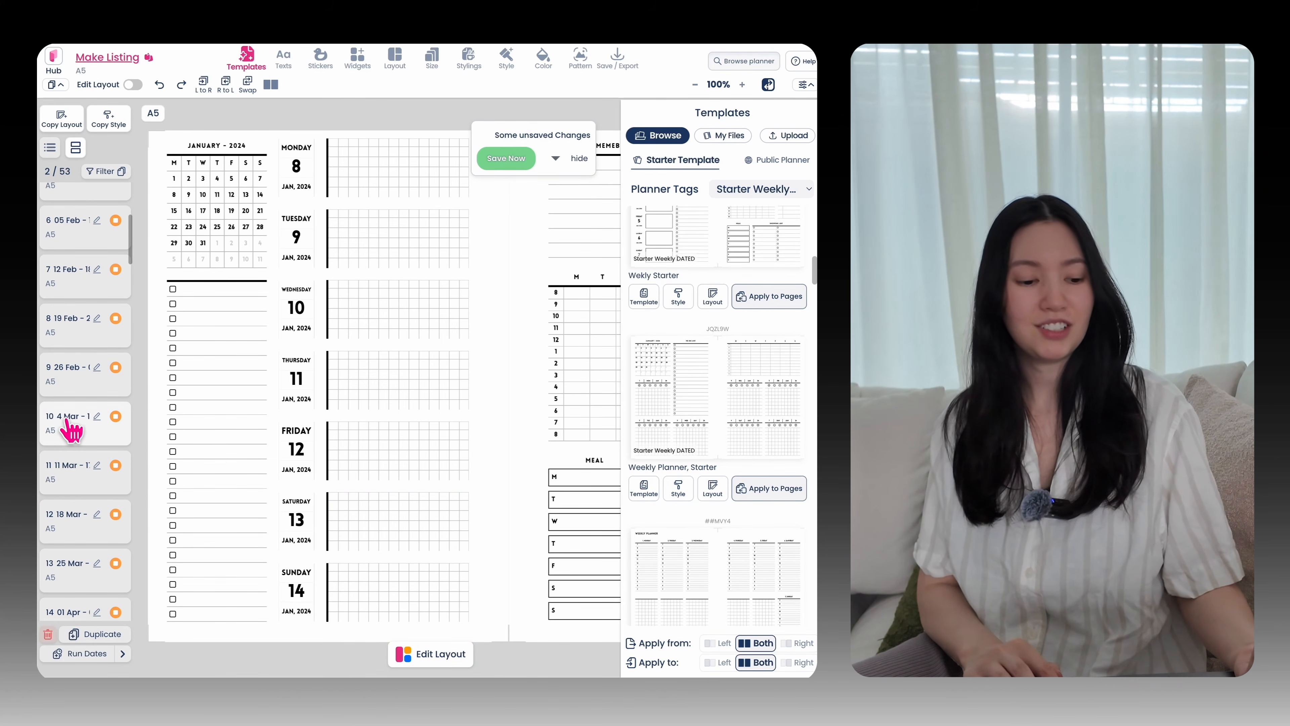
pyautogui.click(71, 427)
pyautogui.scroll(-5, 70, 424)
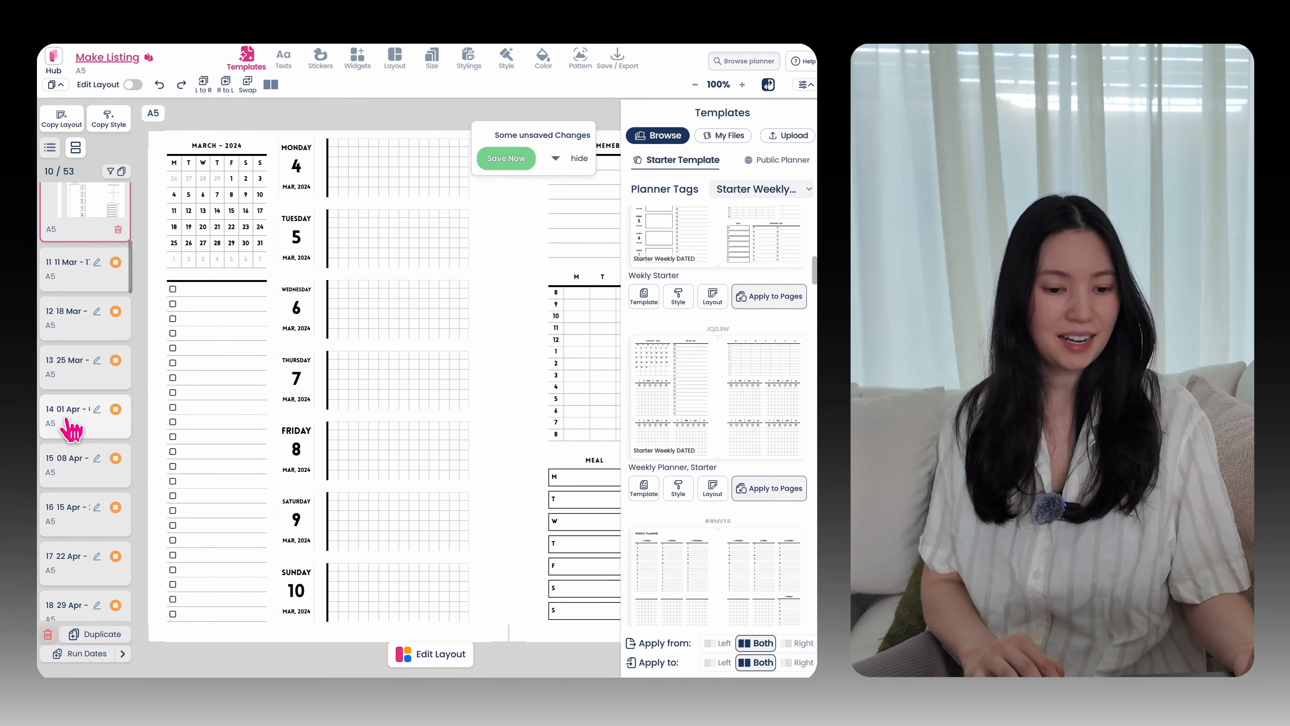
pyautogui.click(68, 419)
pyautogui.scroll(-3, 65, 419)
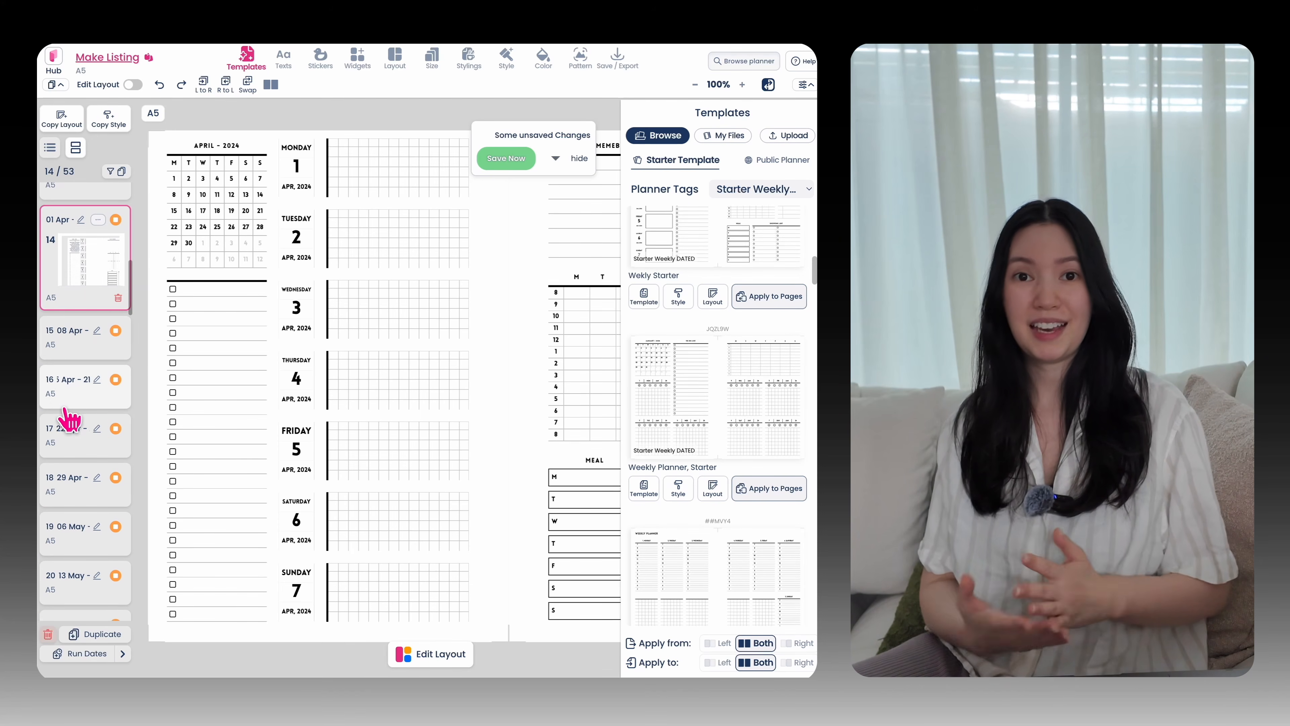
pyautogui.click(75, 435)
# Step: Add a new page after the last dated week and filter the templates by Starter Daily DATED
pyautogui.scroll(-15, 71, 433)
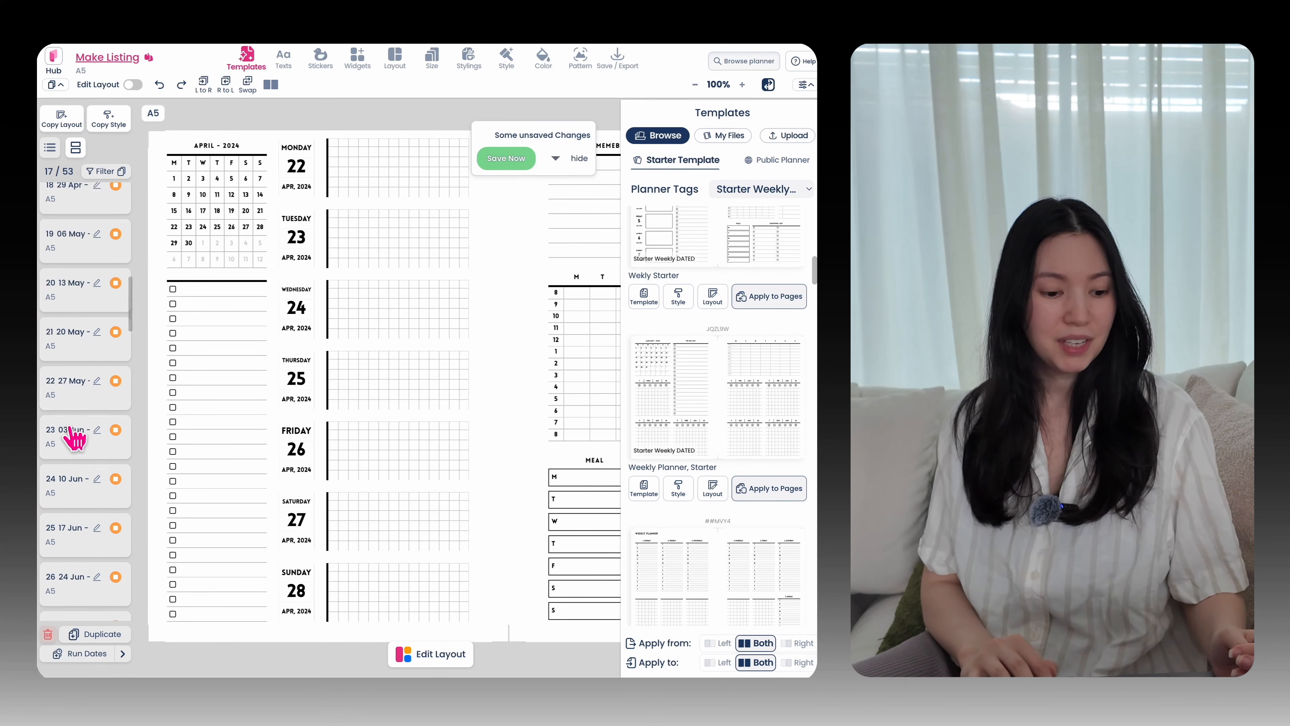
pyautogui.click(77, 530)
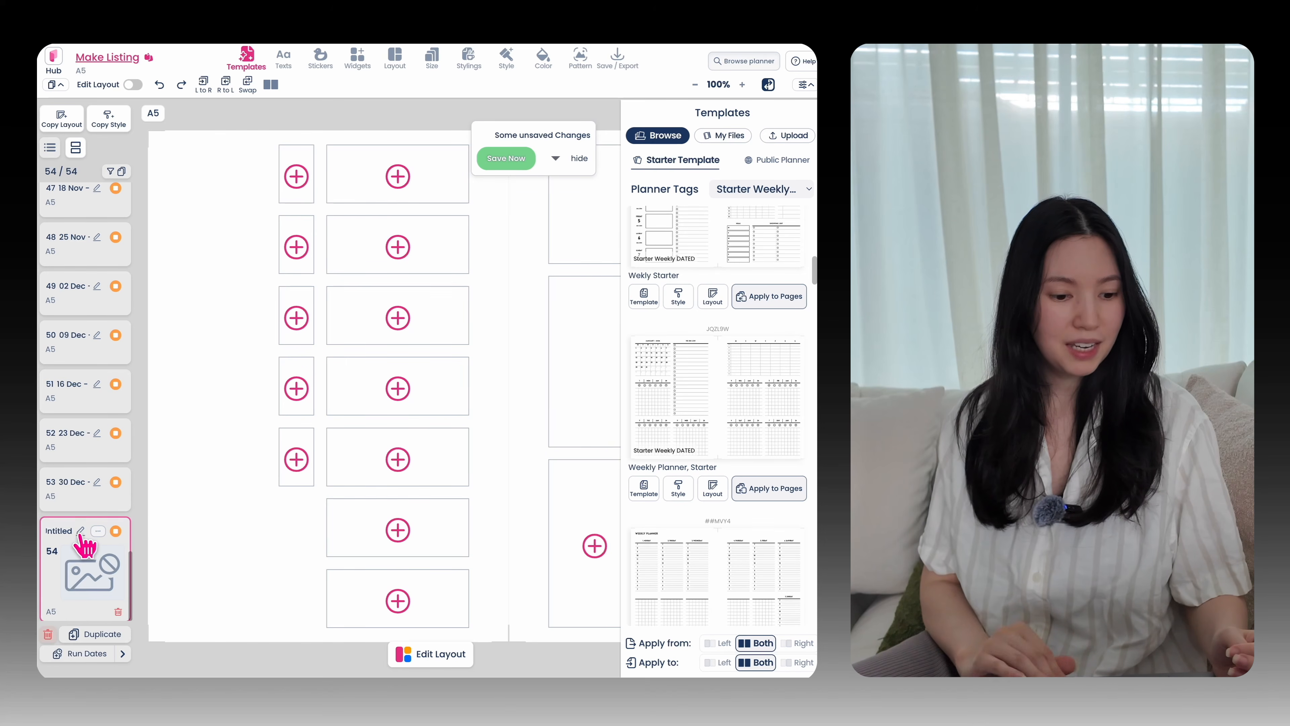
pyautogui.click(785, 189)
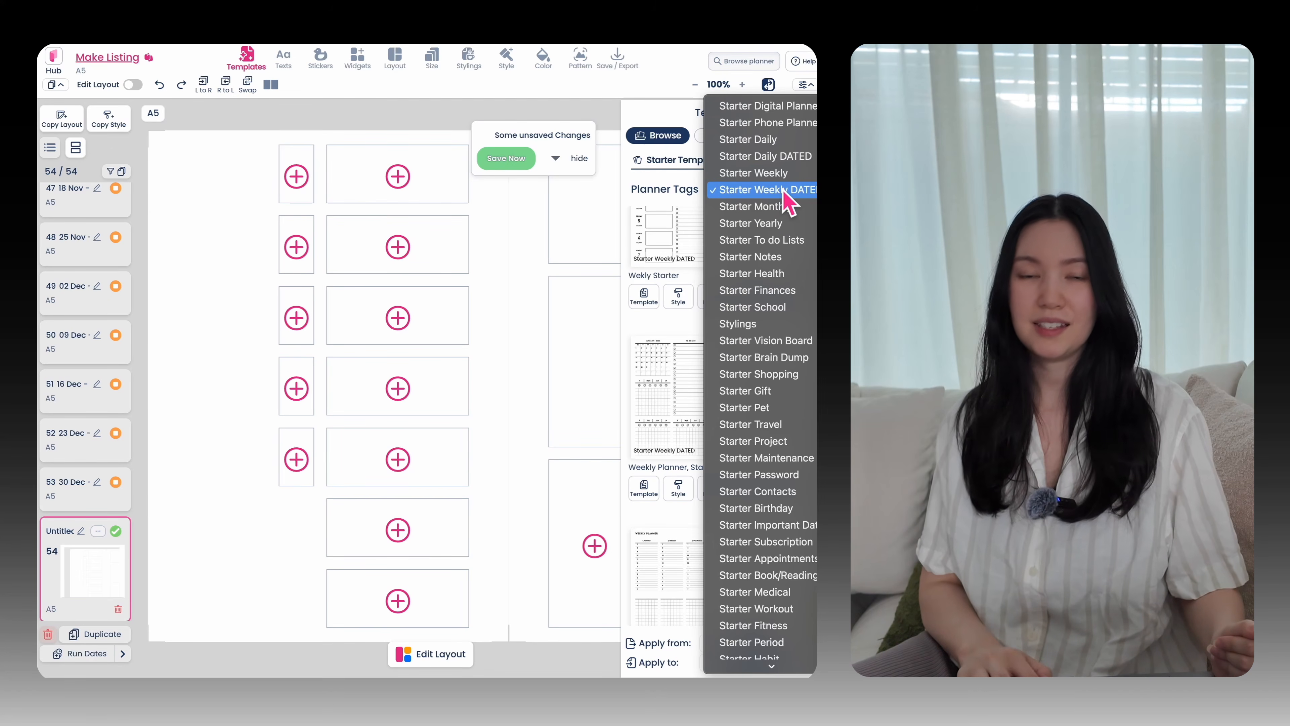
pyautogui.click(807, 157)
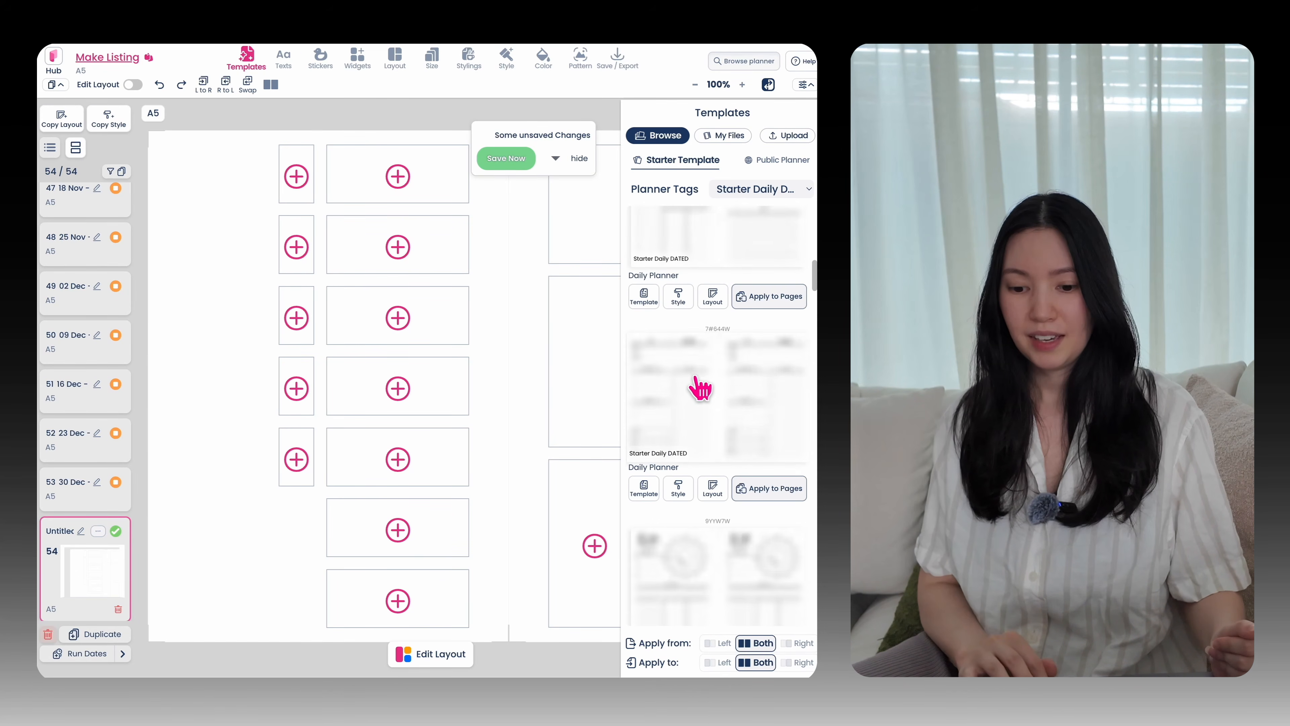
# Step: Try the Daily Planner + Schedule - Dated template on the new page
pyautogui.scroll(-1, 700, 385)
pyautogui.scroll(5, 700, 385)
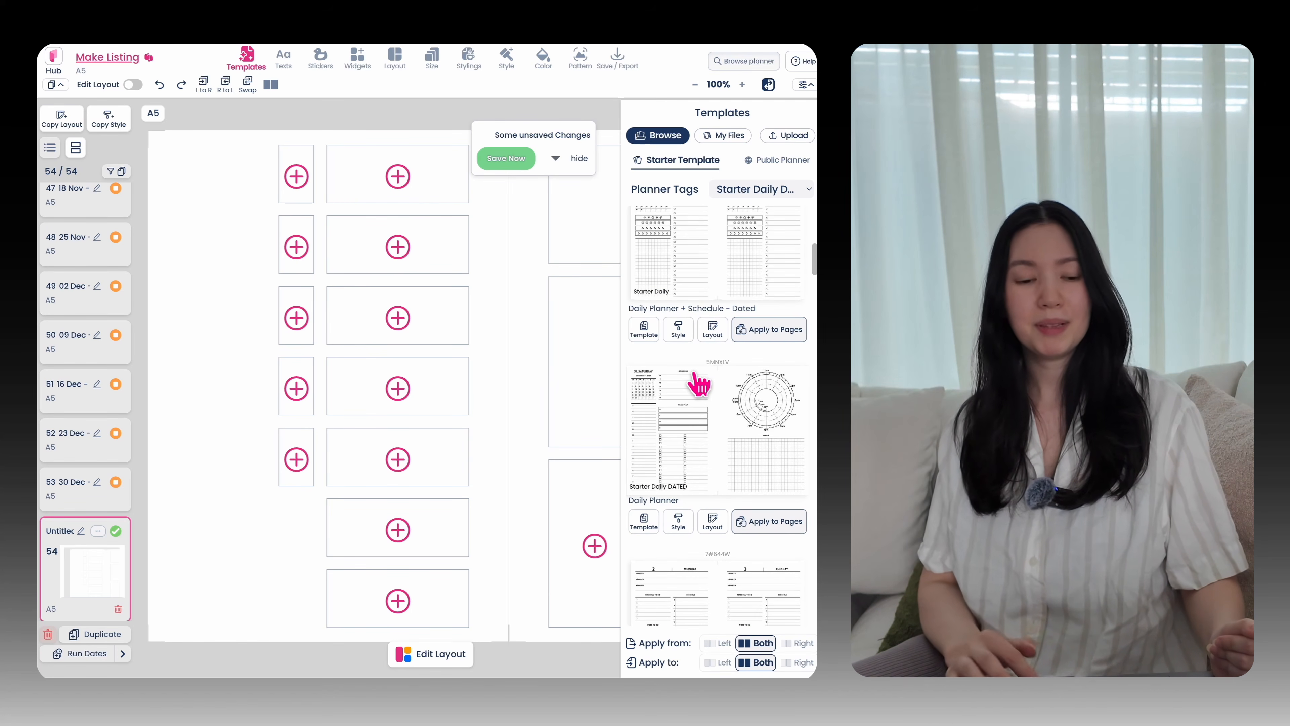
pyautogui.click(700, 384)
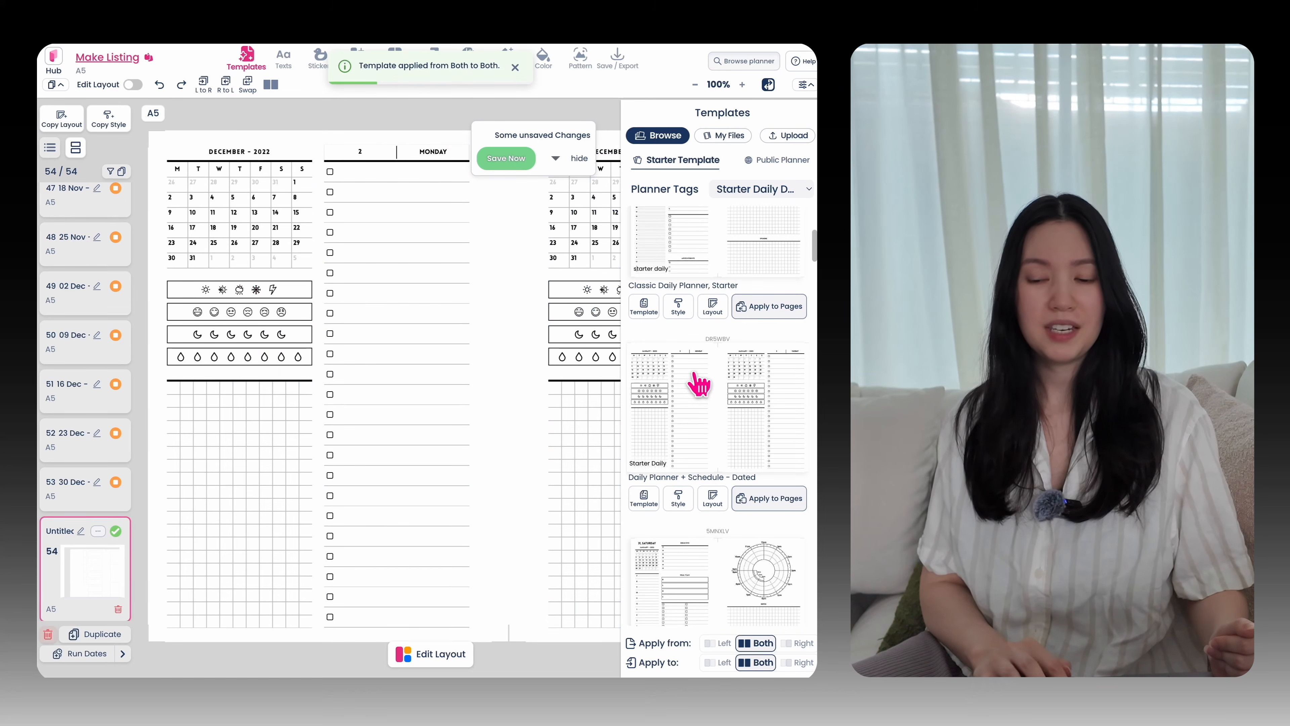
# Step: Apply the dated Daily Planner template with three priorities, personal and work to-dos, a schedule and meal boxes to the new page
pyautogui.scroll(-9, 700, 385)
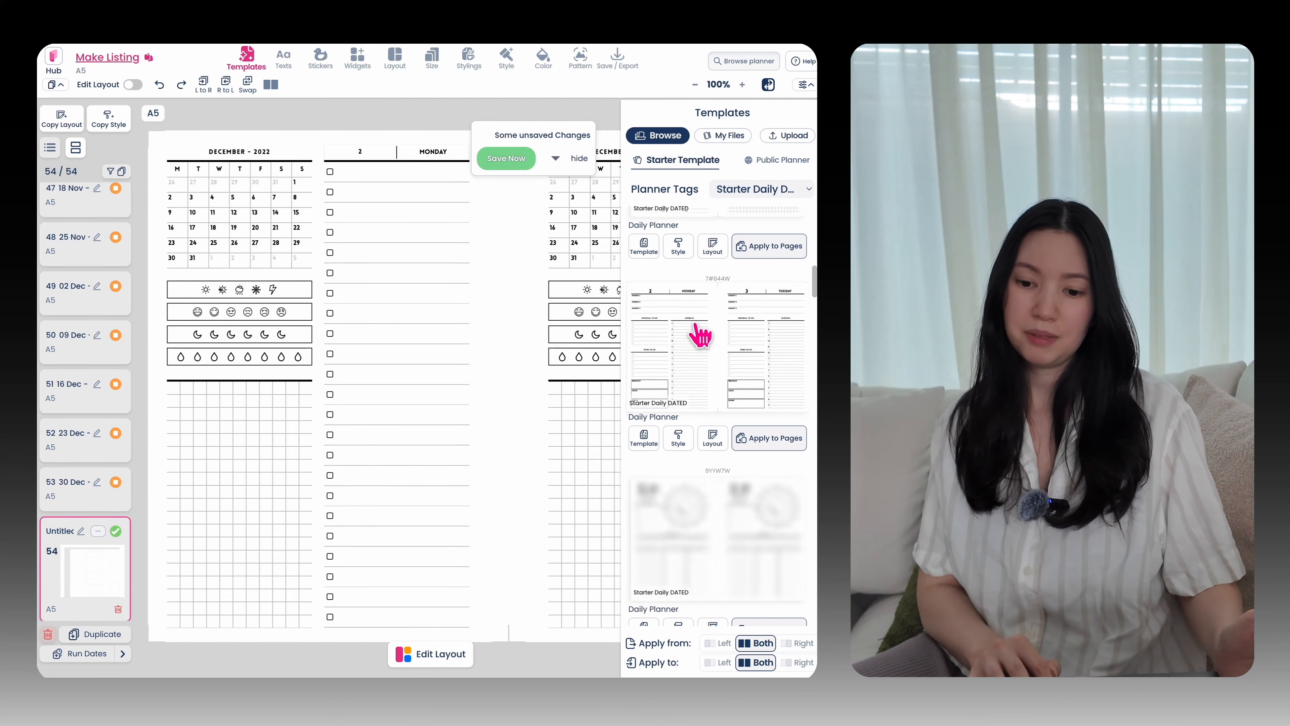
pyautogui.click(714, 377)
# Step: Set the date of the new daily page's header widget to 1 January 2026
pyautogui.click(251, 162)
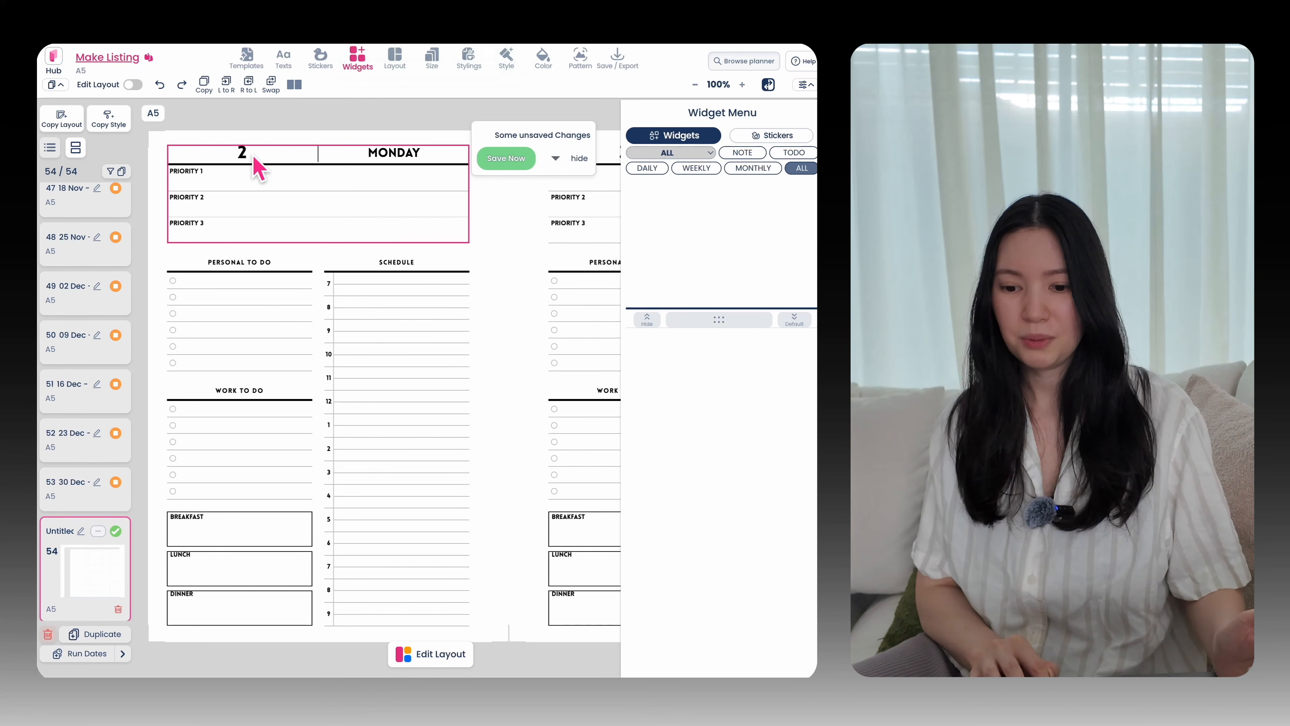
pyautogui.click(579, 158)
pyautogui.click(326, 173)
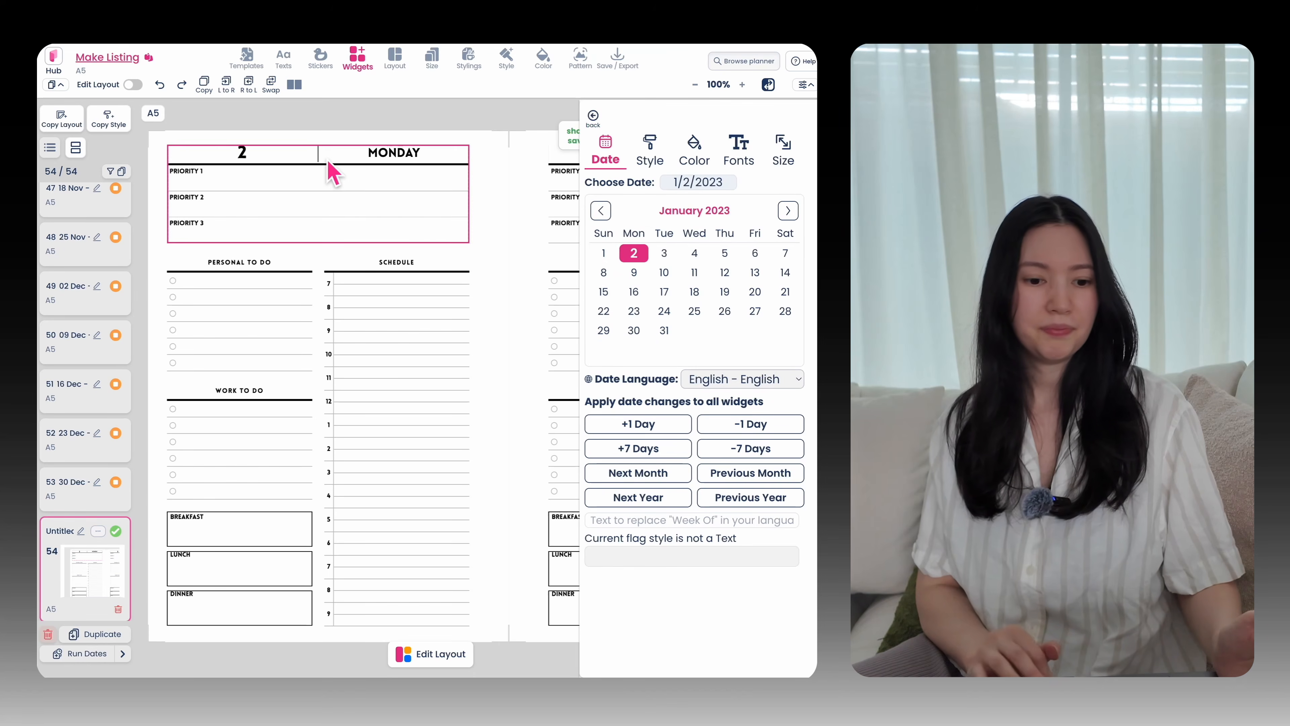
pyautogui.click(604, 252)
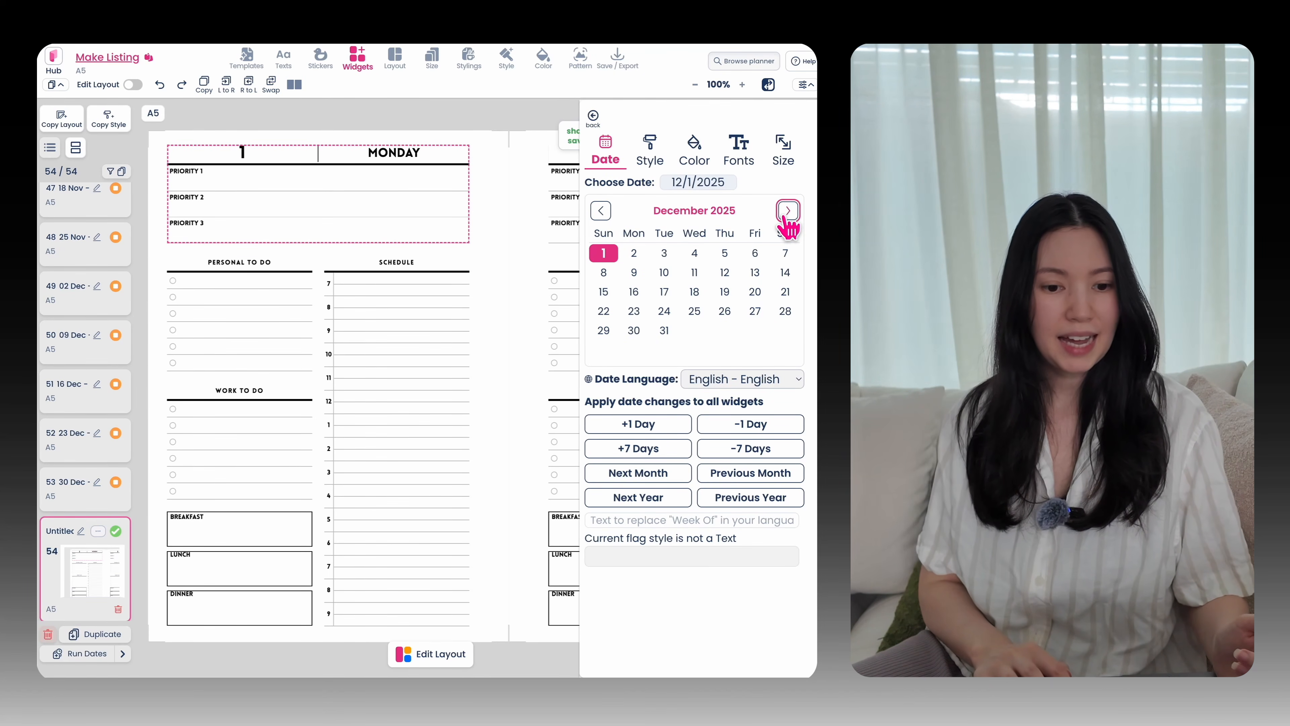
pyautogui.click(788, 210)
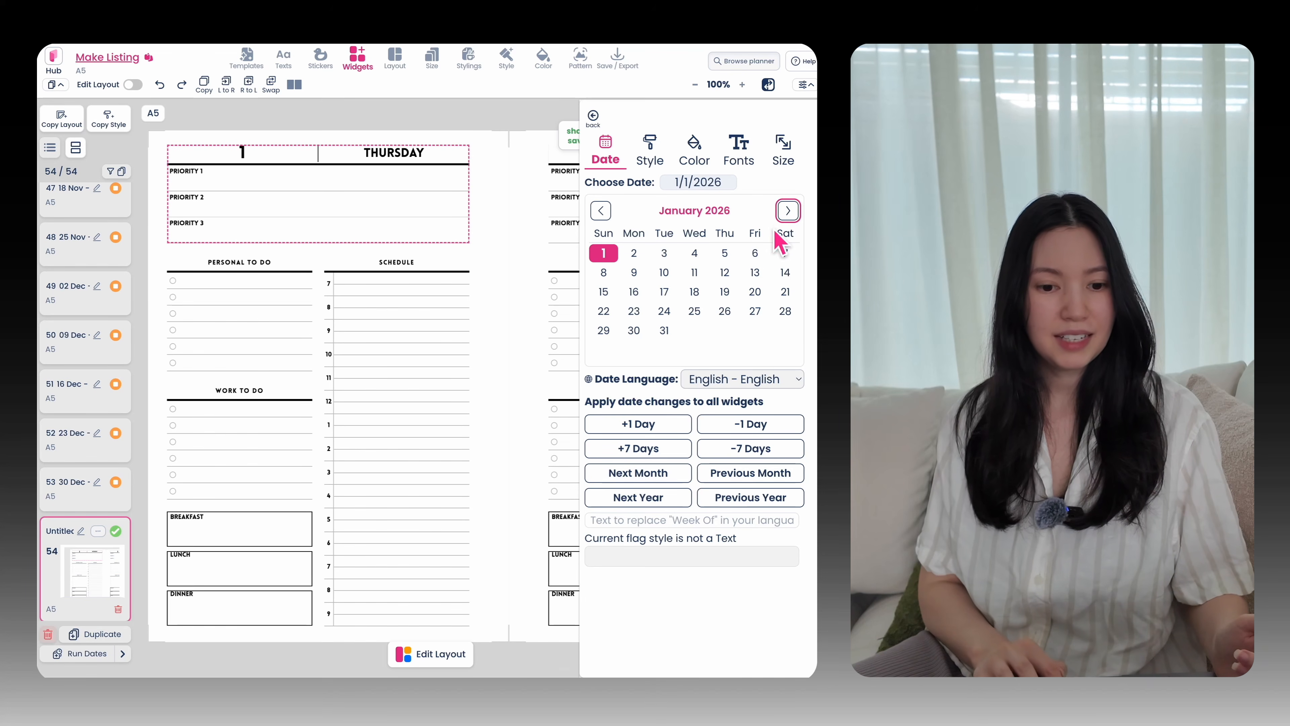
pyautogui.click(615, 254)
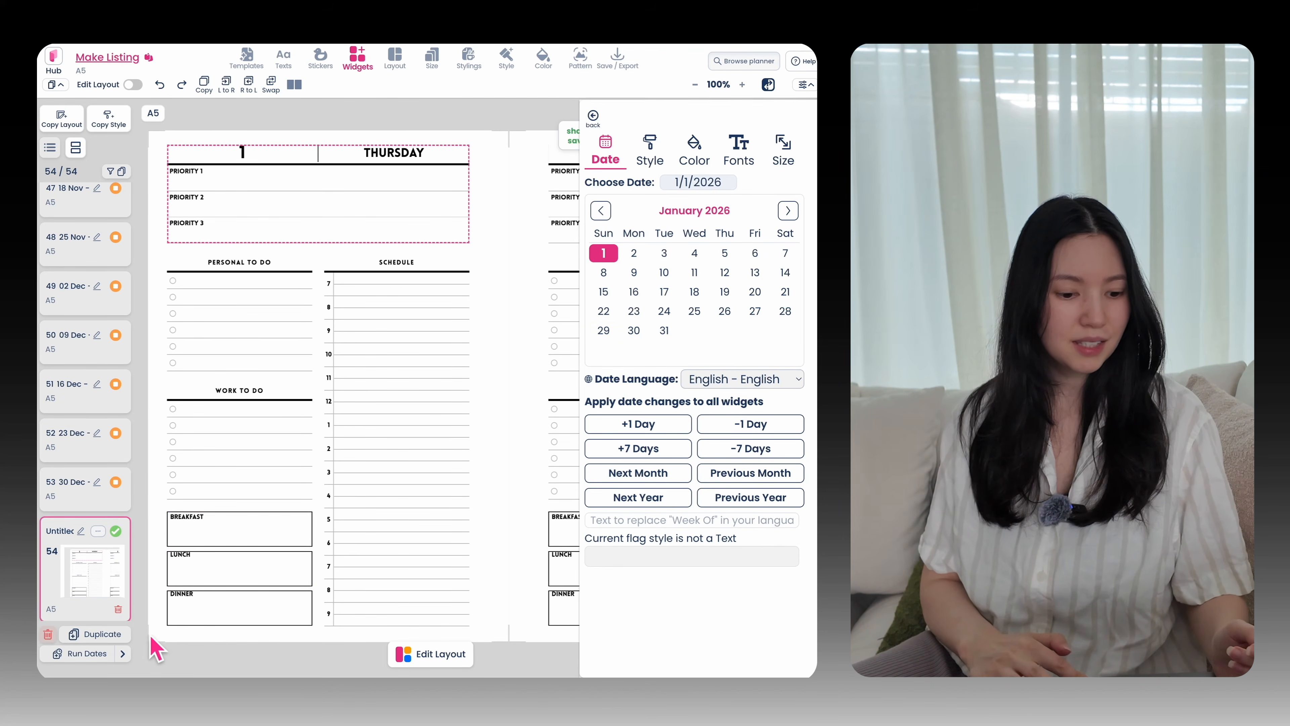
# Step: Duplicate the daily page with running dates to create 365 dated pages
pyautogui.click(101, 654)
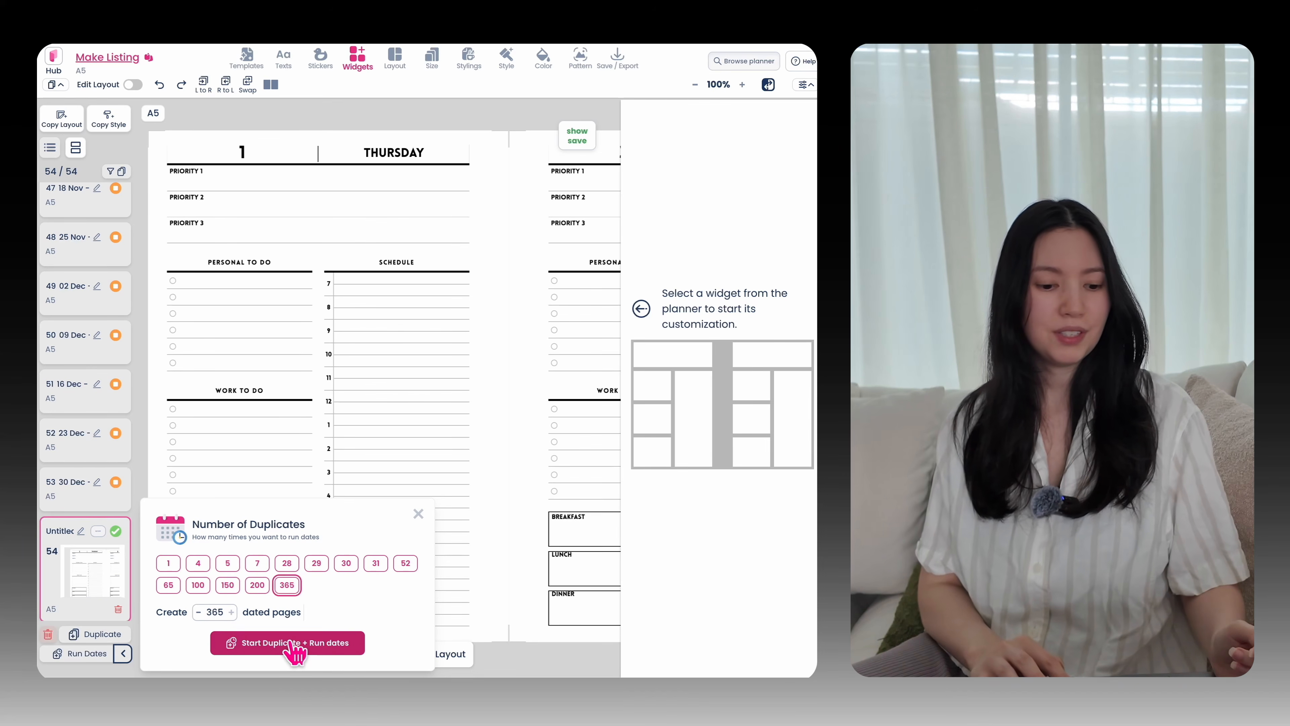
pyautogui.click(296, 650)
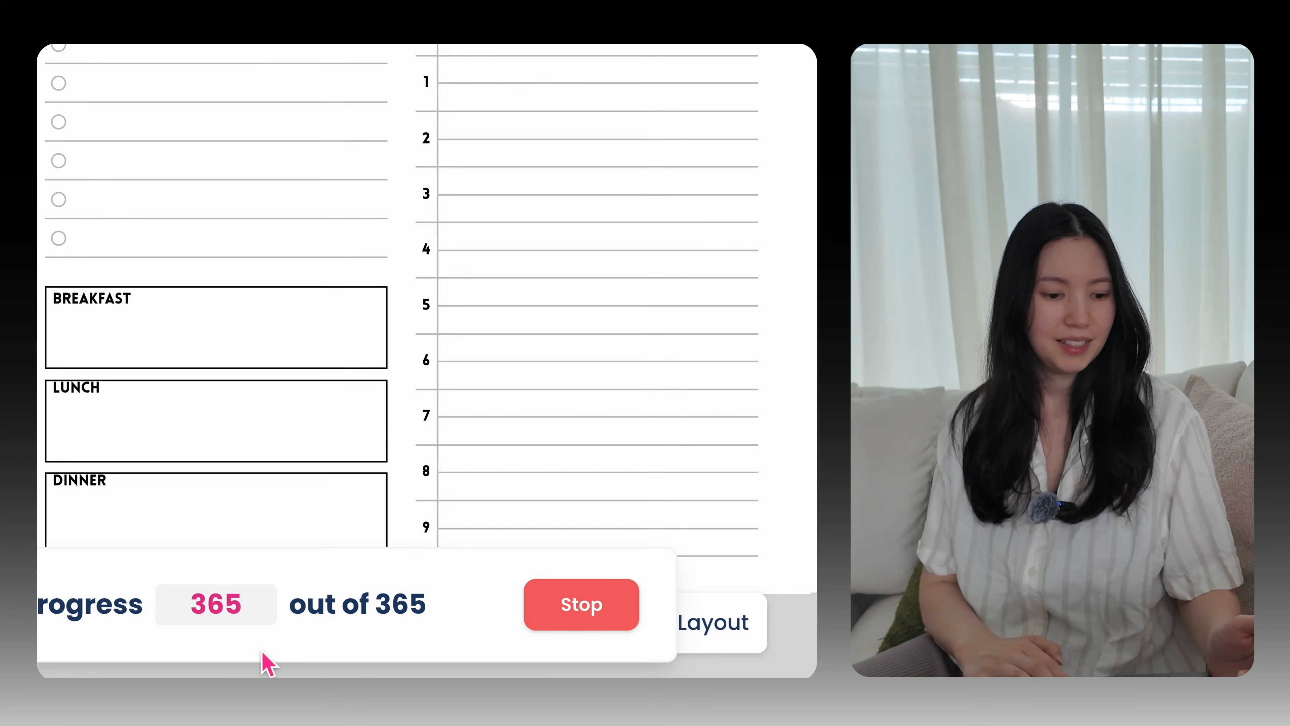
# Step: Check the dates on the generated daily pages, opening pages from late October, November and 28 December
pyautogui.click(46, 457)
pyautogui.scroll(-3, 82, 472)
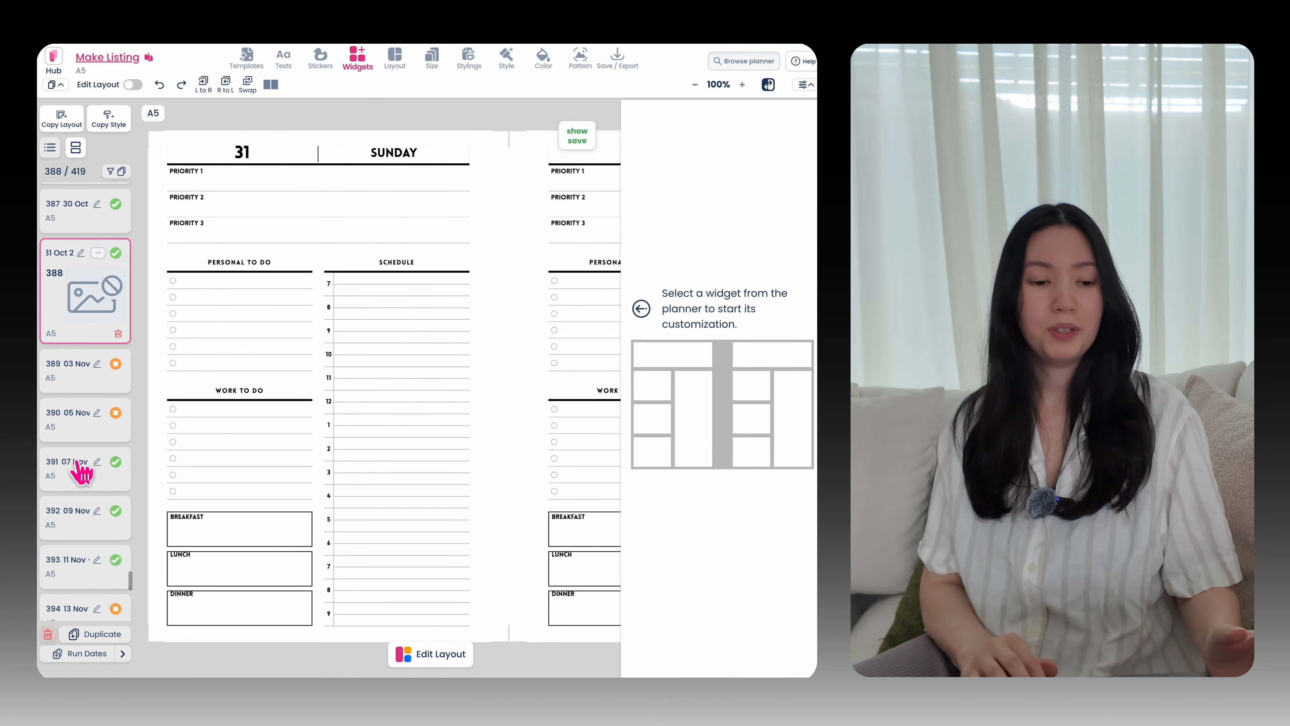
pyautogui.scroll(-3, 81, 472)
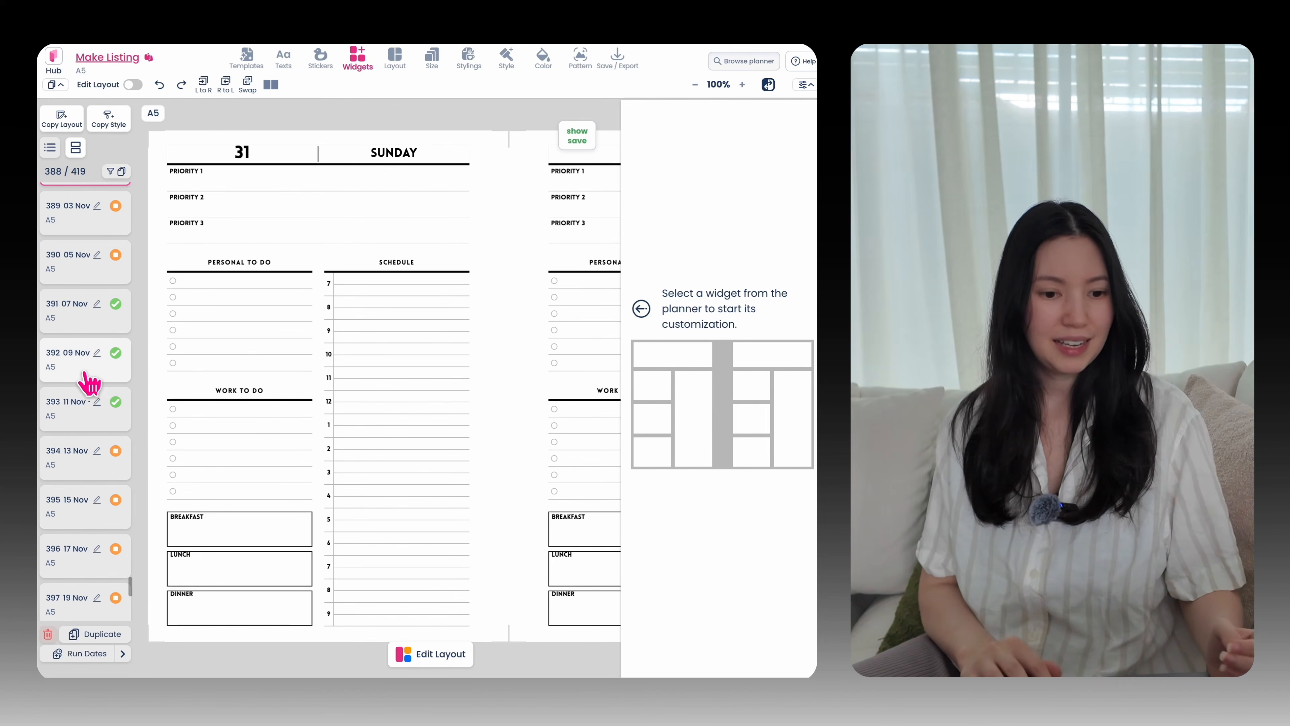
pyautogui.click(89, 363)
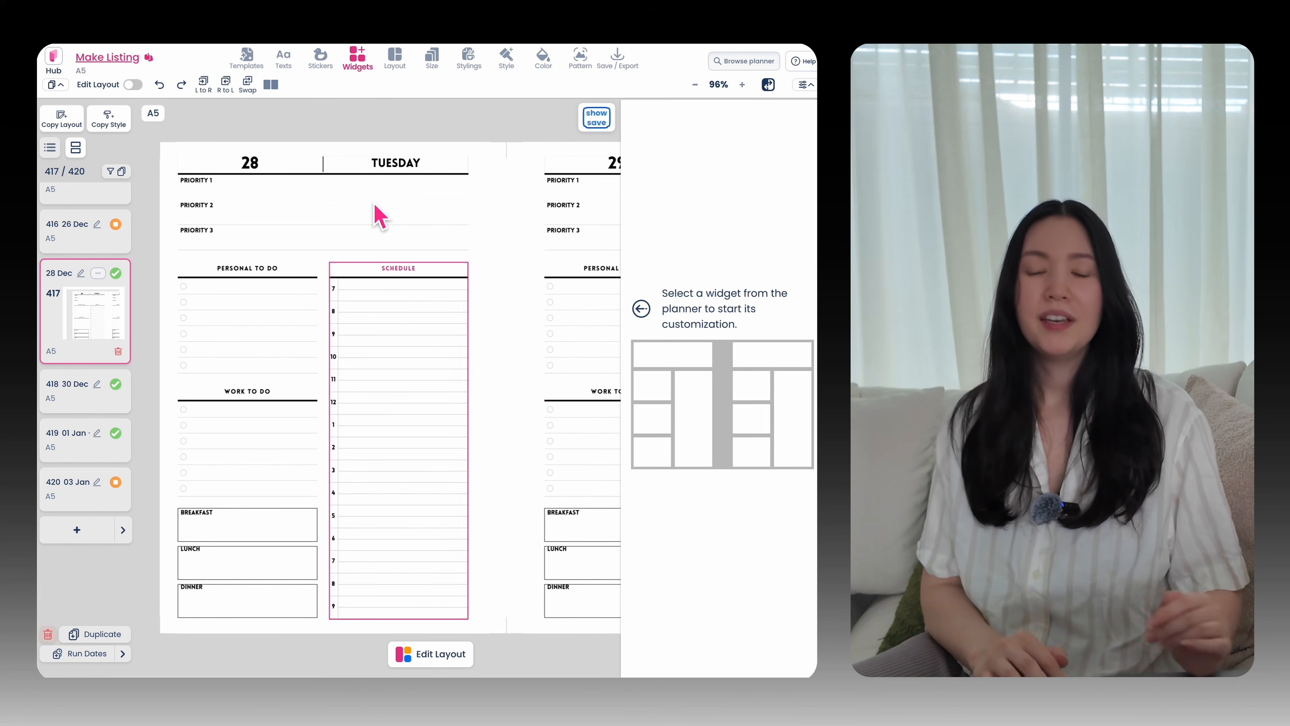
# Step: Try the Modern Majesty, Natural Neutrals and Timeless Monochrome stylings on the 28 December page, and settle on Leopard Luxe
pyautogui.click(473, 59)
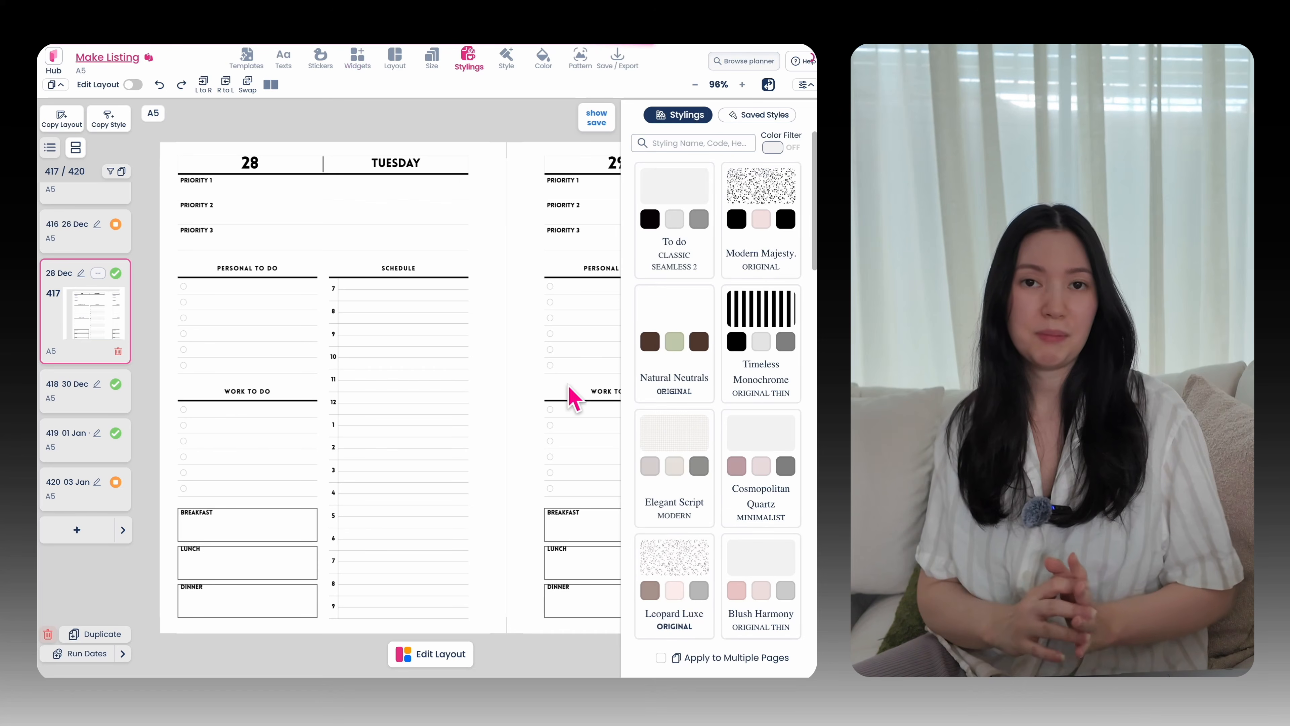
pyautogui.click(760, 194)
pyautogui.click(672, 337)
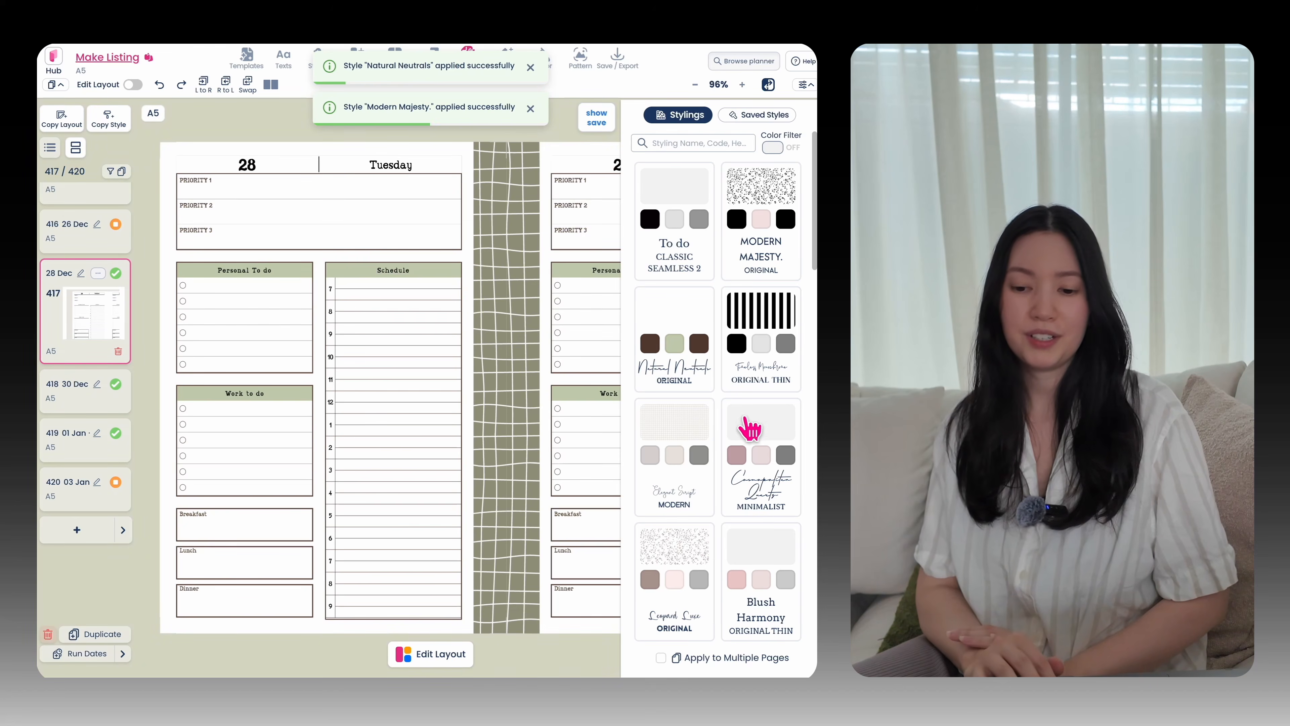
pyautogui.click(775, 333)
pyautogui.click(676, 567)
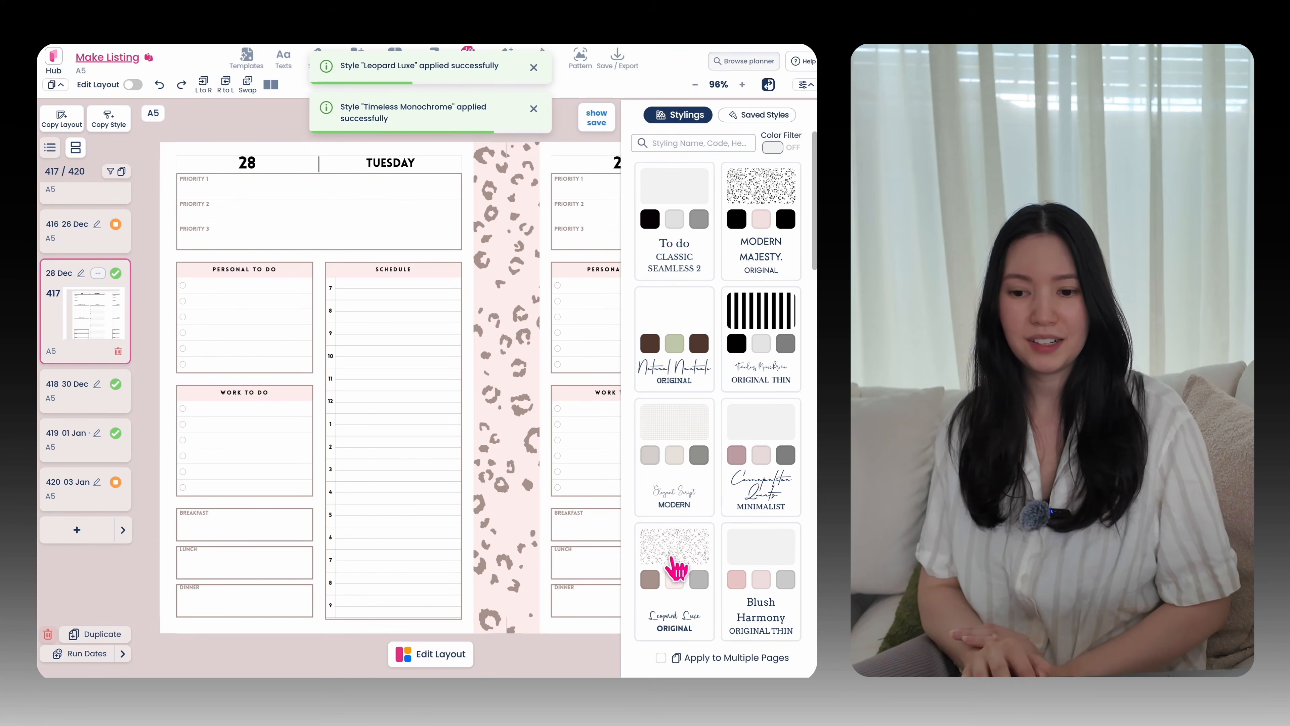
# Step: Change the page's background to the Love Poison pattern with pink teddy bears, roses and gifts, keeping the Border type
pyautogui.click(581, 56)
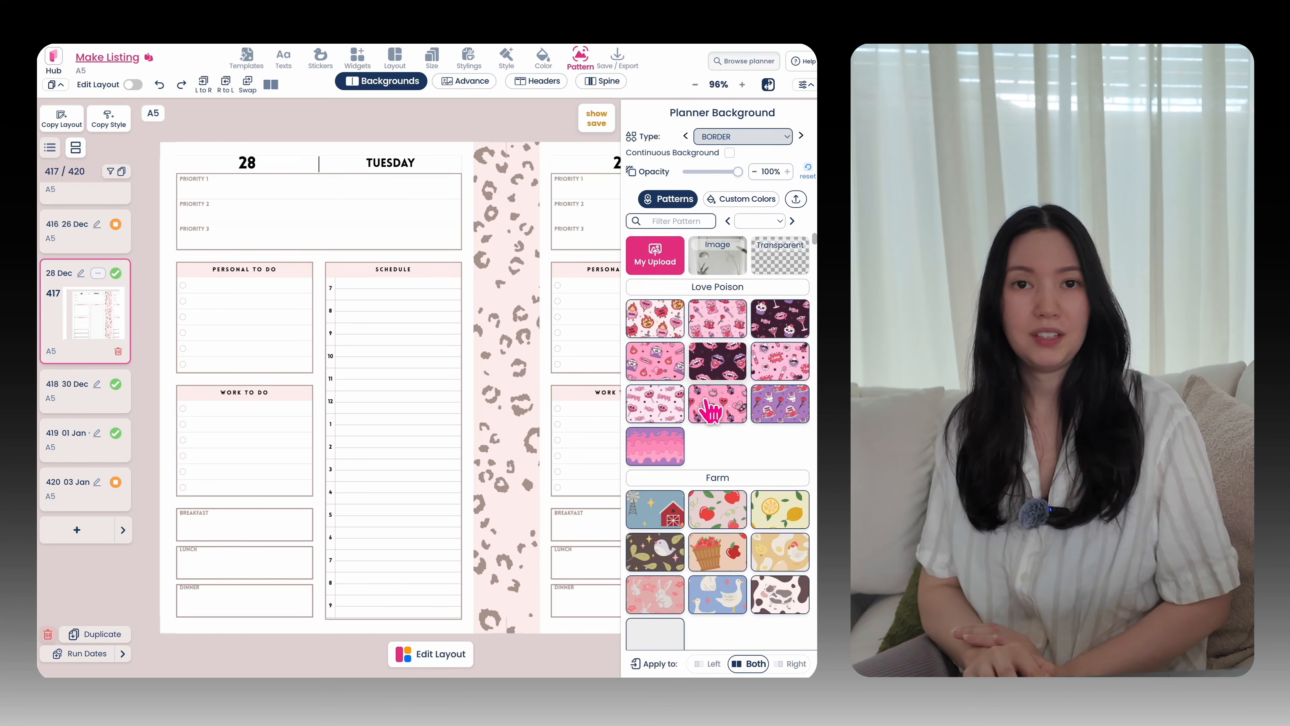
pyautogui.scroll(-1, 706, 407)
pyautogui.click(718, 402)
pyautogui.click(772, 369)
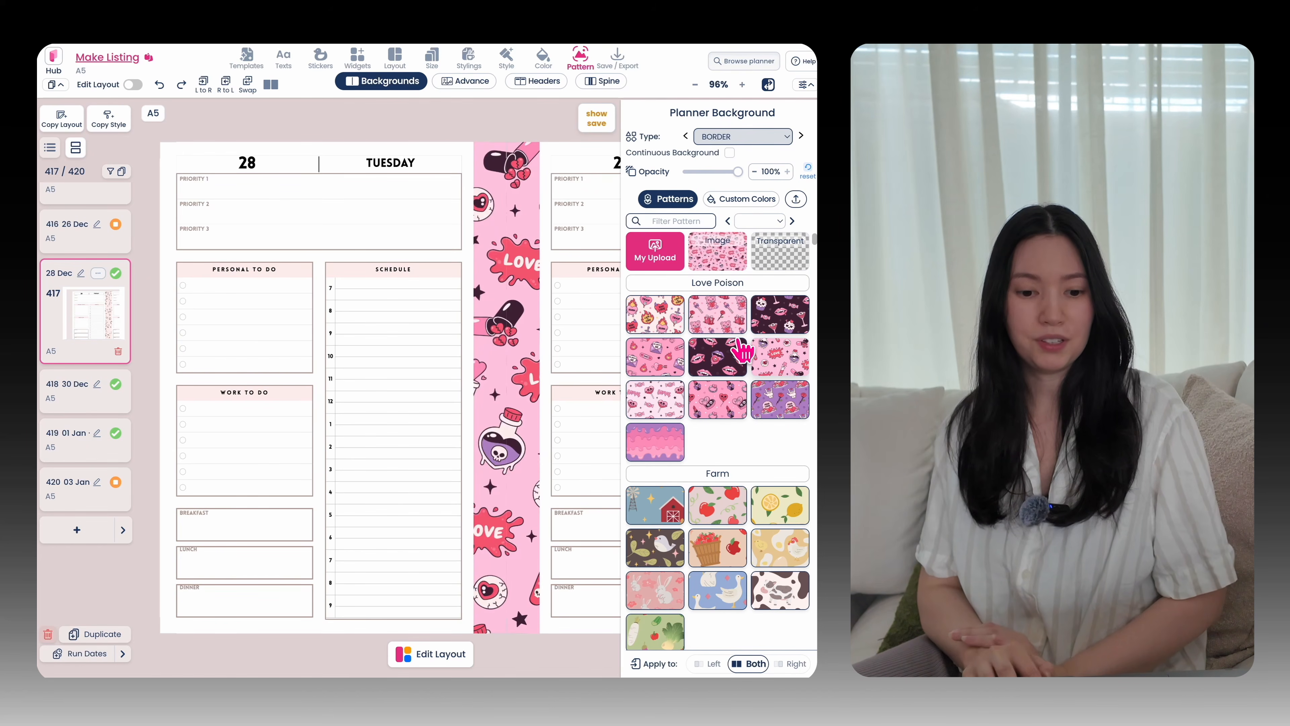
pyautogui.click(715, 314)
pyautogui.click(722, 137)
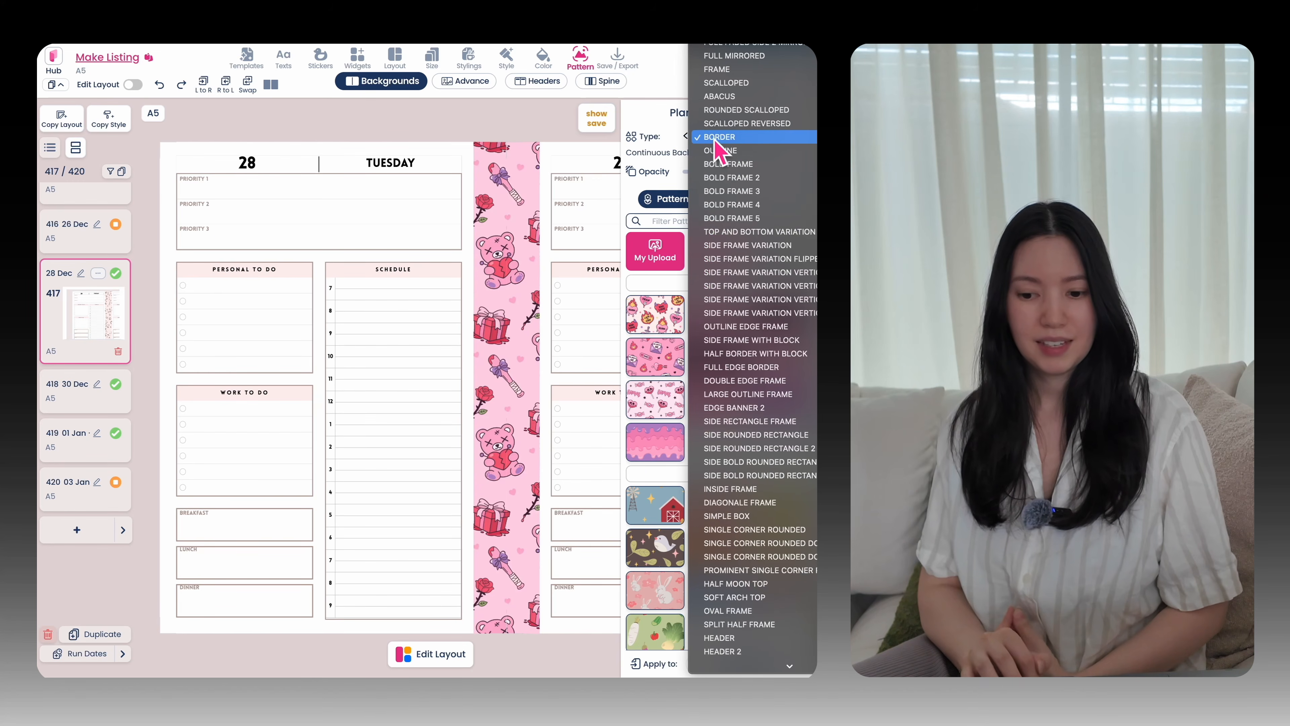
pyautogui.click(728, 139)
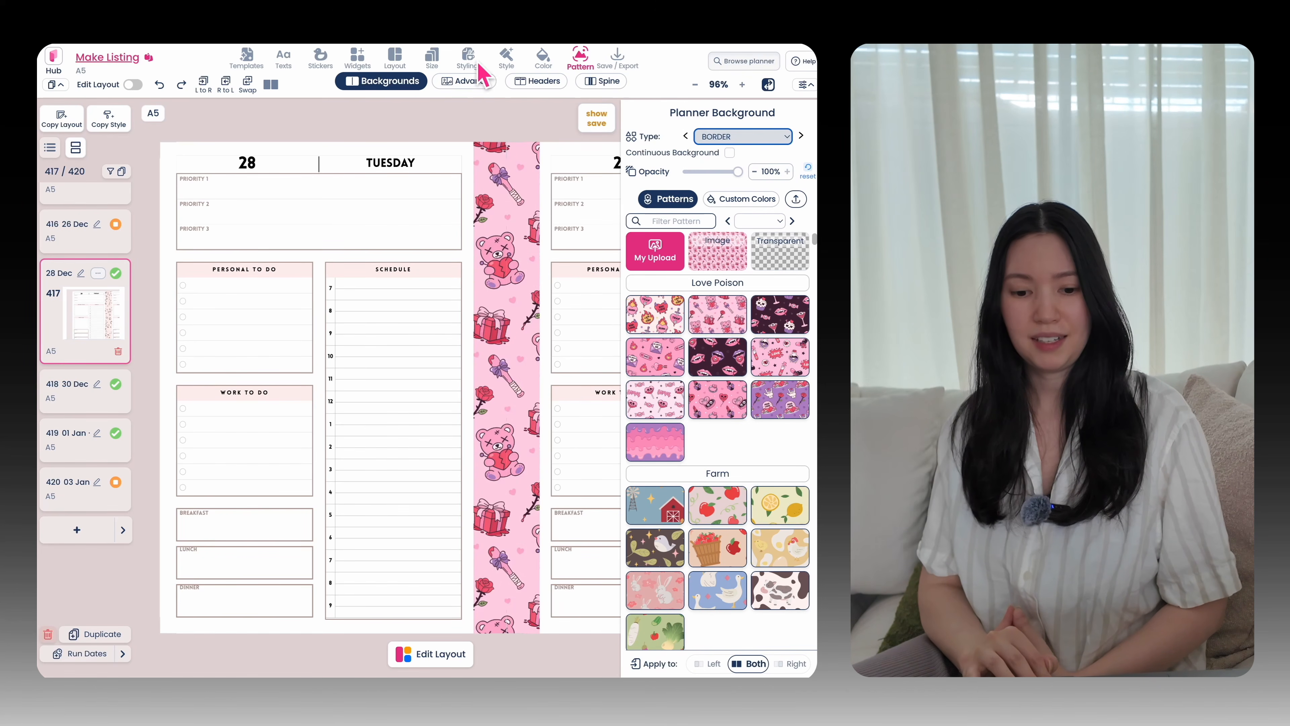
# Step: Apply the Jovial style to all widgets and set the planner's outline color to red #E30133
pyautogui.click(502, 58)
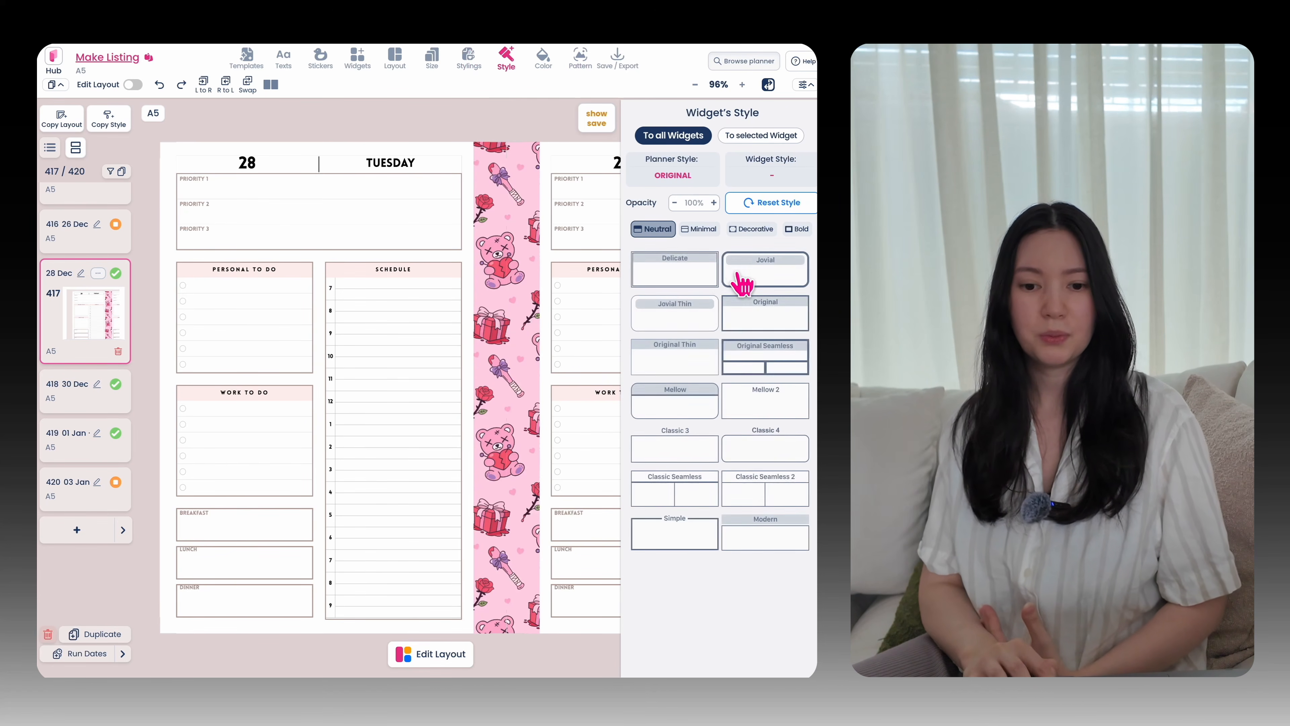
pyautogui.click(767, 269)
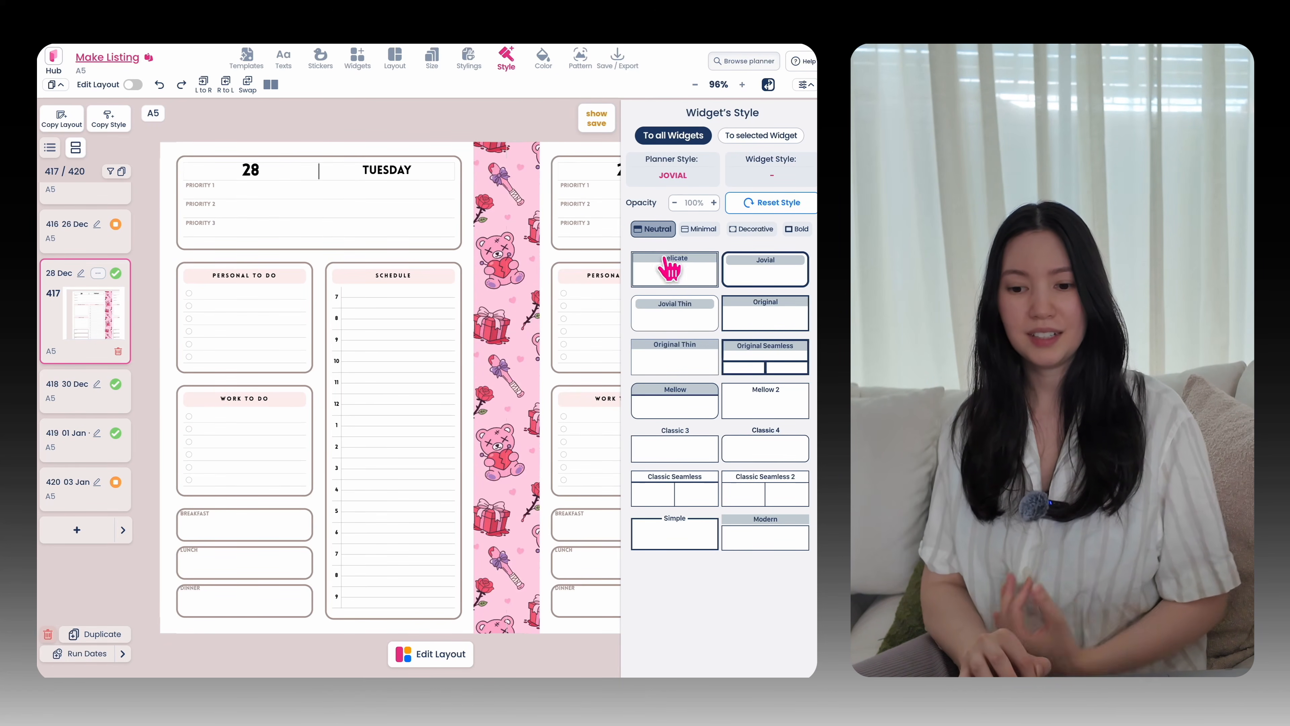
pyautogui.click(542, 56)
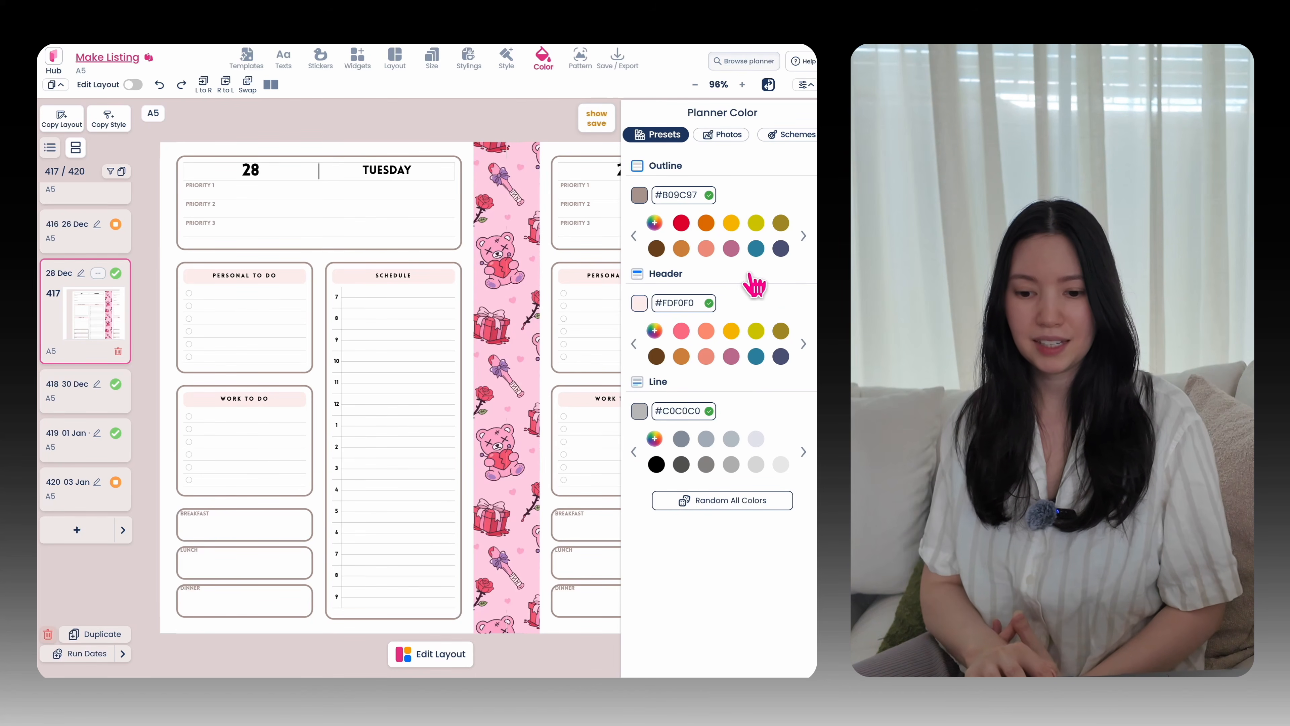
pyautogui.click(681, 224)
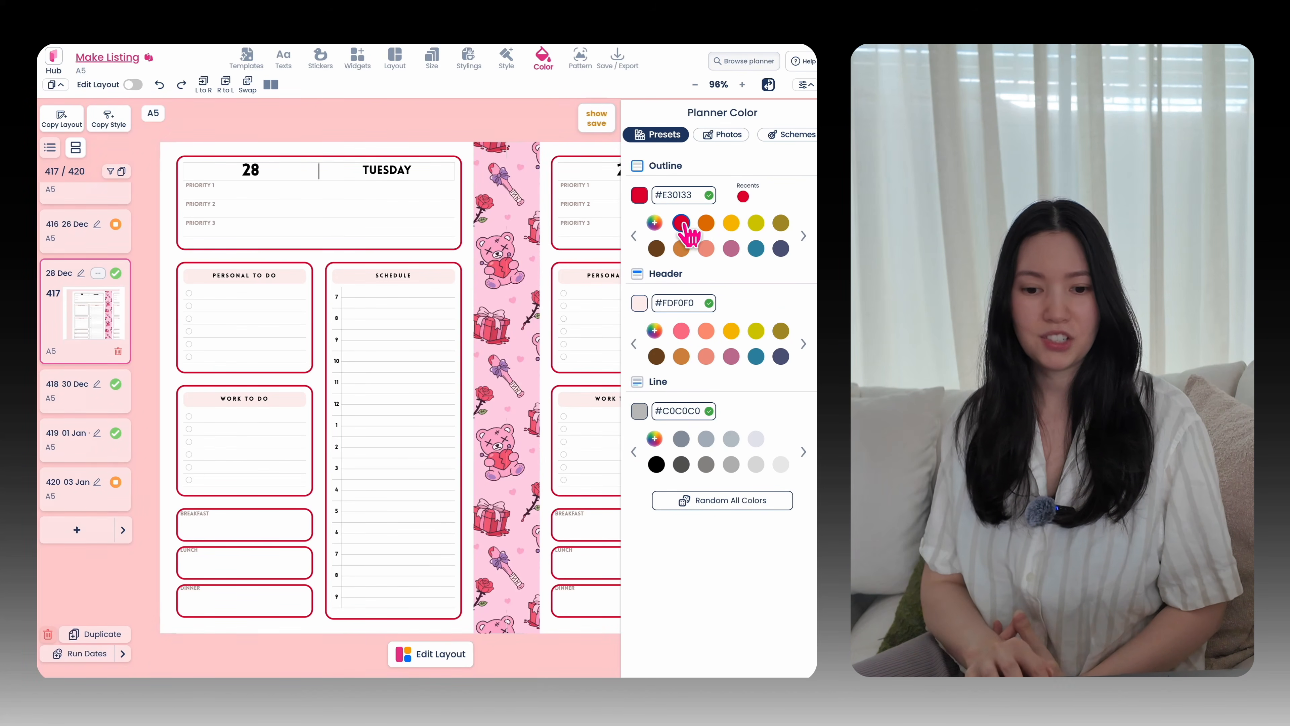
# Step: Set the planner's header color to the custom light pink #FFDBDB
pyautogui.click(640, 305)
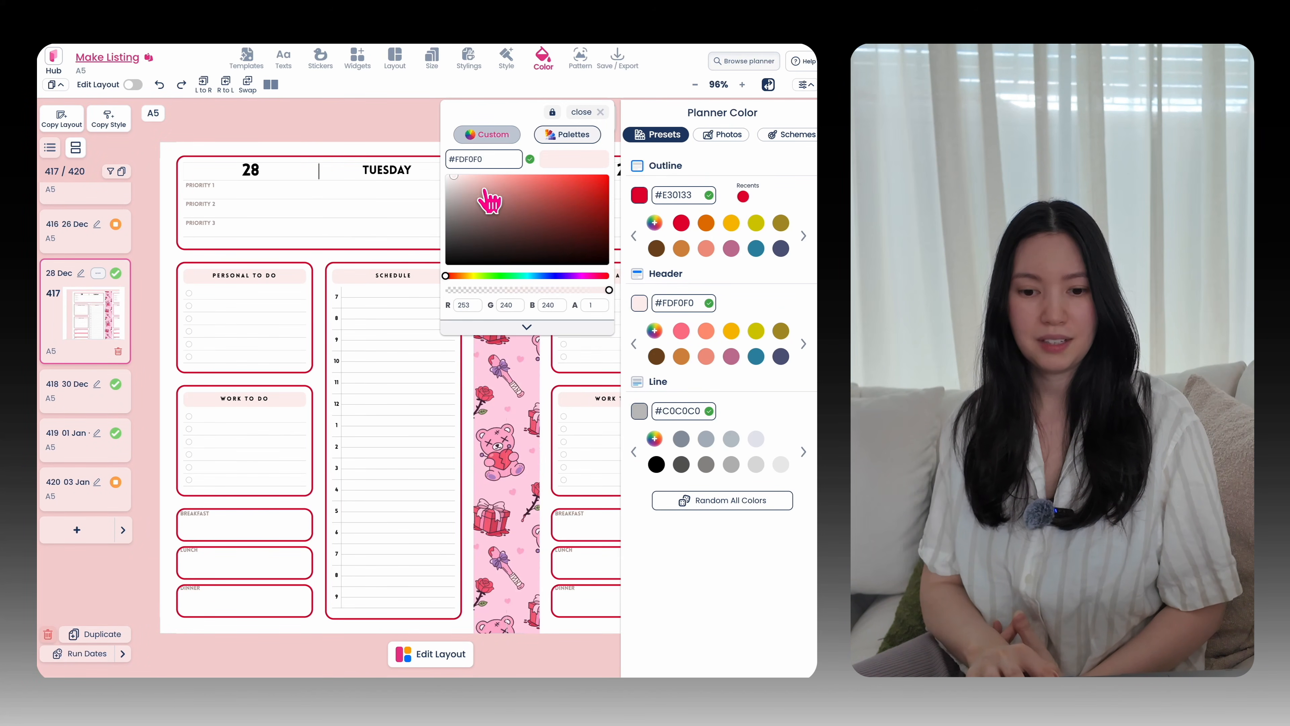
pyautogui.click(467, 173)
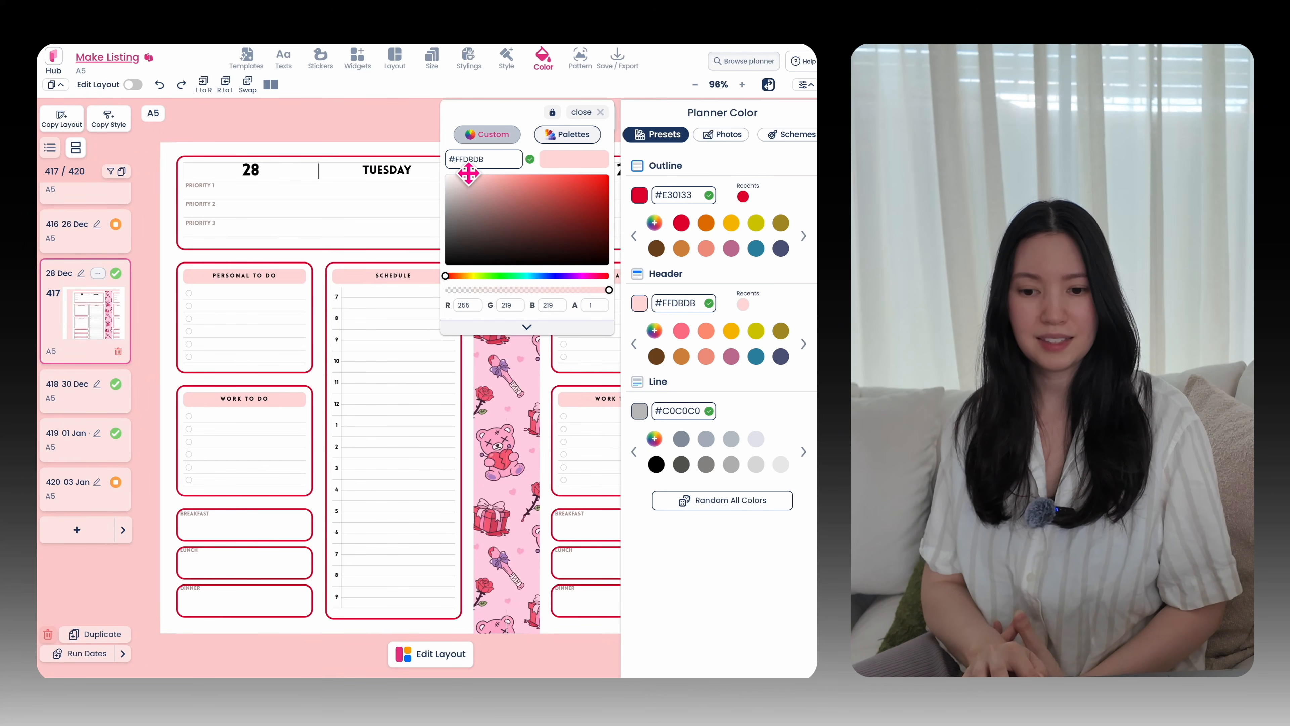
pyautogui.click(594, 112)
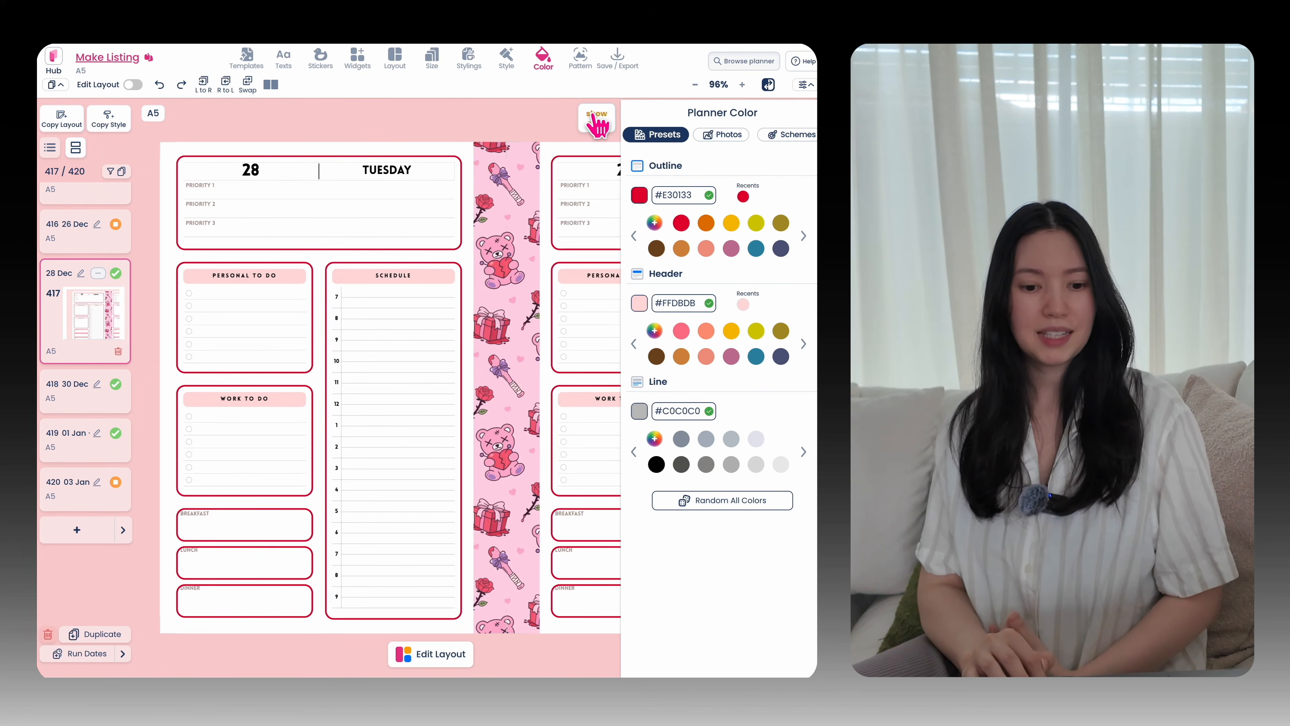
pyautogui.hscroll(-1, 571, 434)
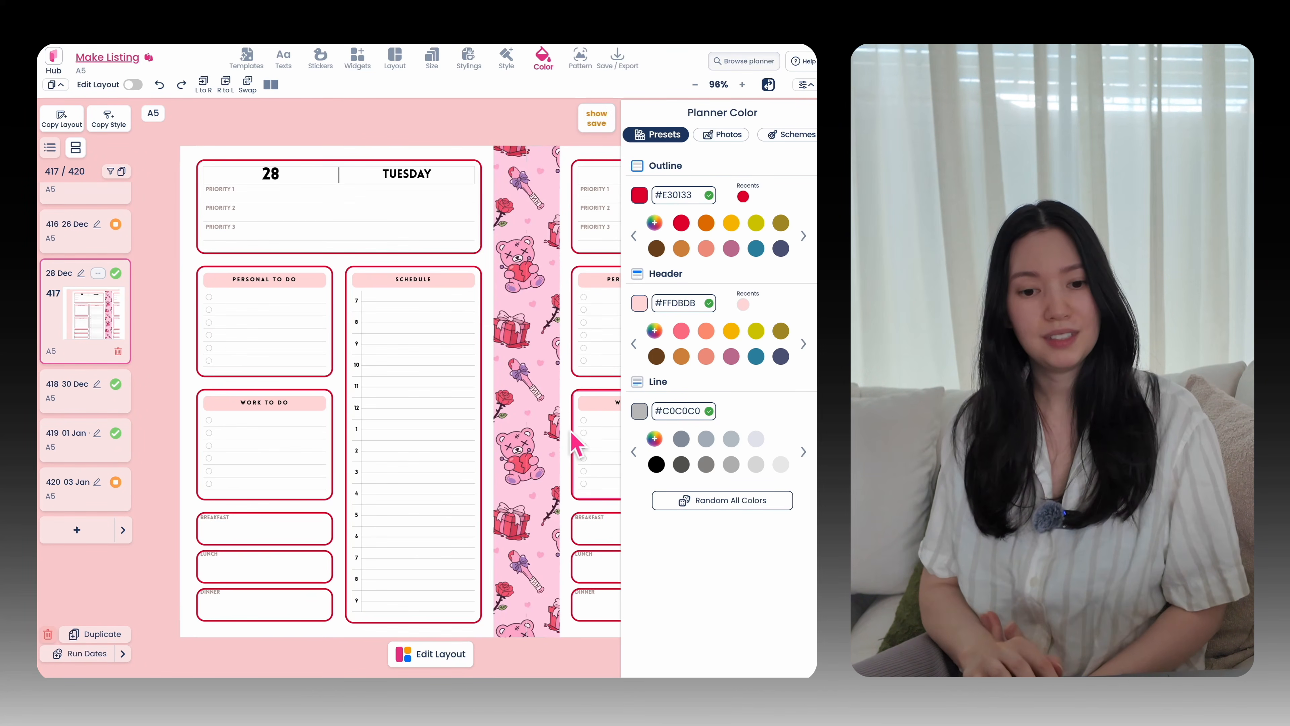
# Step: Try the regular fonts Alata and Alexandria for the H2 header text, and settle on Arvo
pyautogui.click(285, 61)
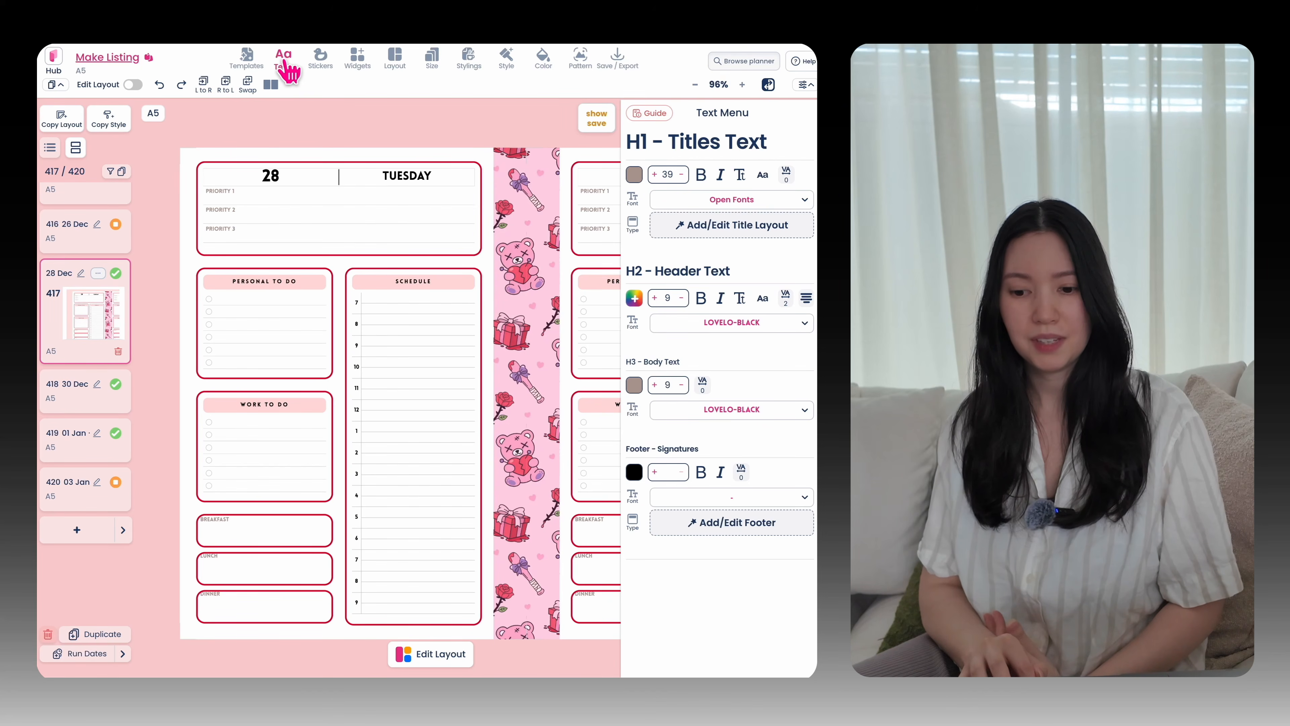
pyautogui.click(734, 325)
pyautogui.click(531, 122)
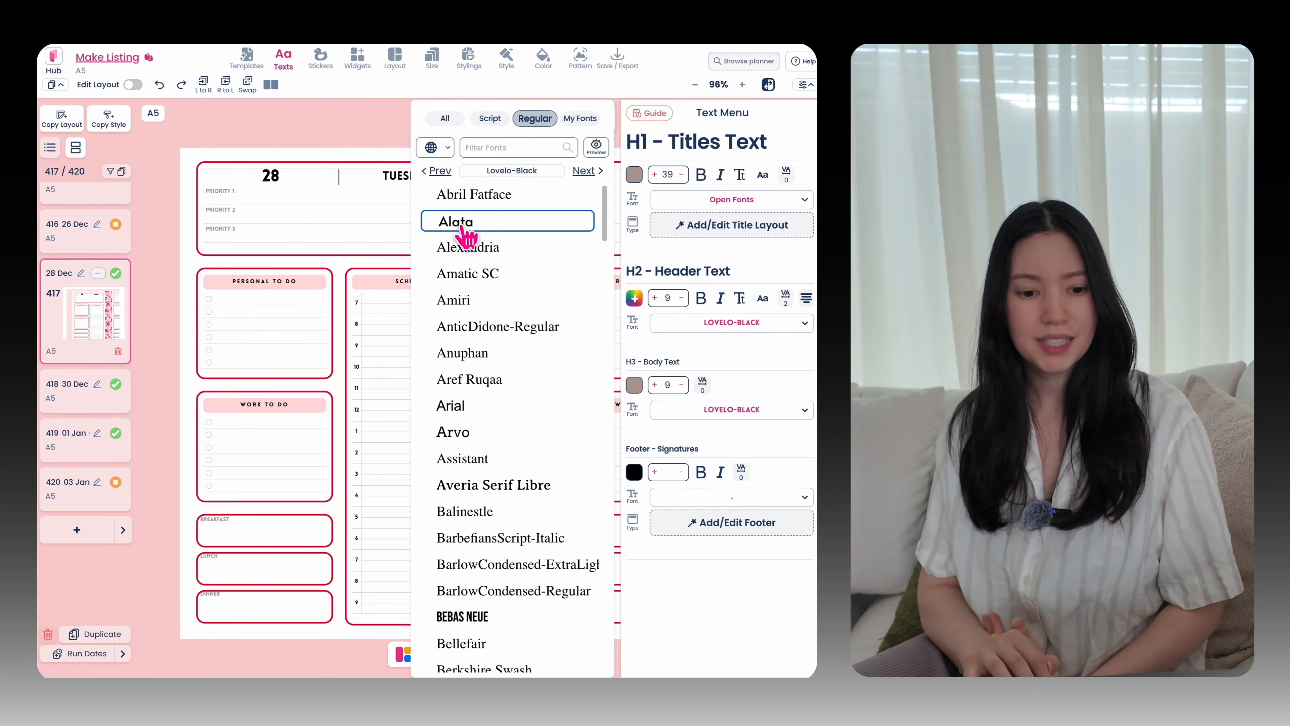
pyautogui.click(465, 233)
pyautogui.click(463, 254)
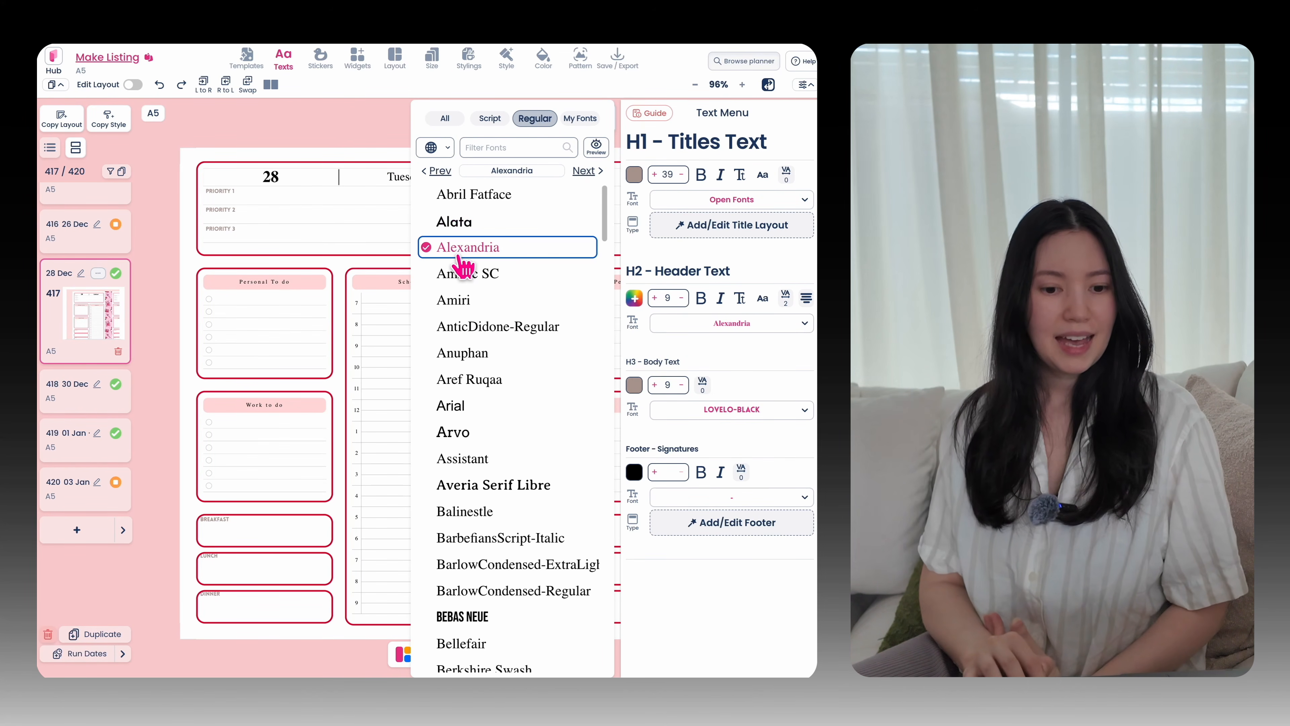
pyautogui.click(459, 442)
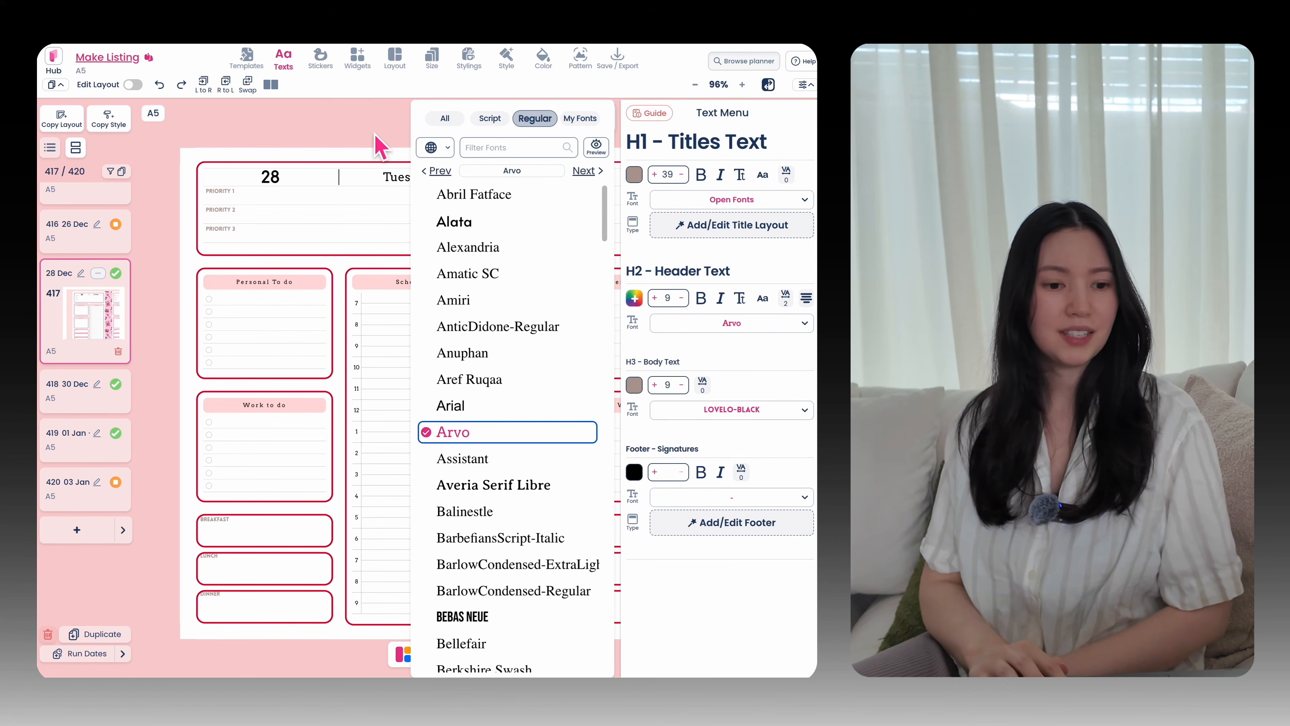
pyautogui.click(394, 143)
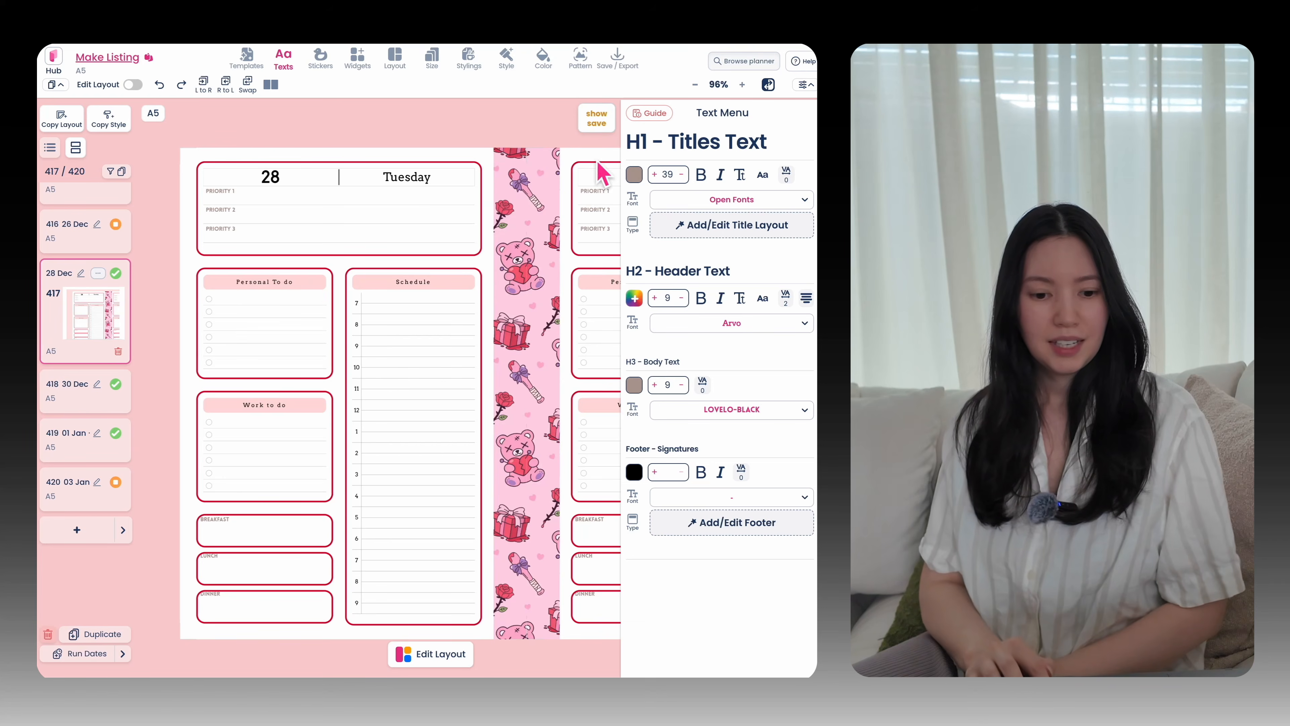
# Step: Copy all of this page's style settings to all pages of the planner
pyautogui.click(109, 121)
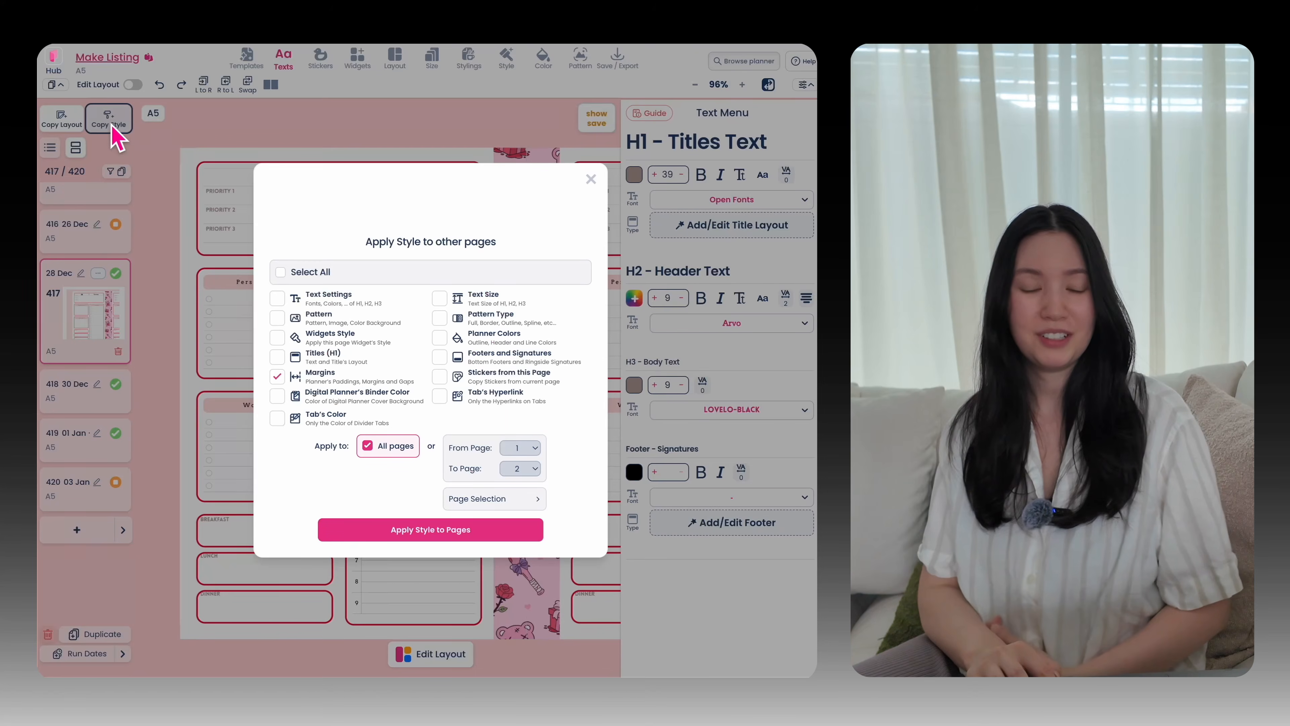
pyautogui.click(281, 272)
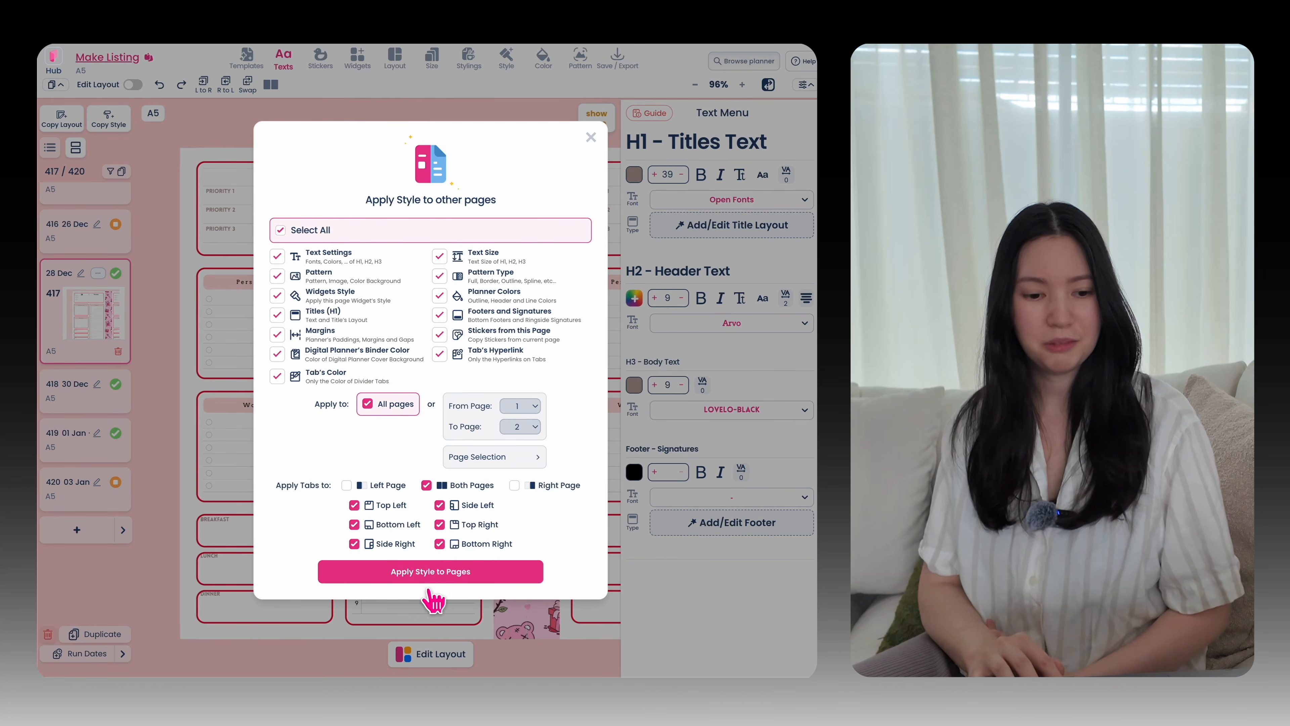
pyautogui.click(437, 573)
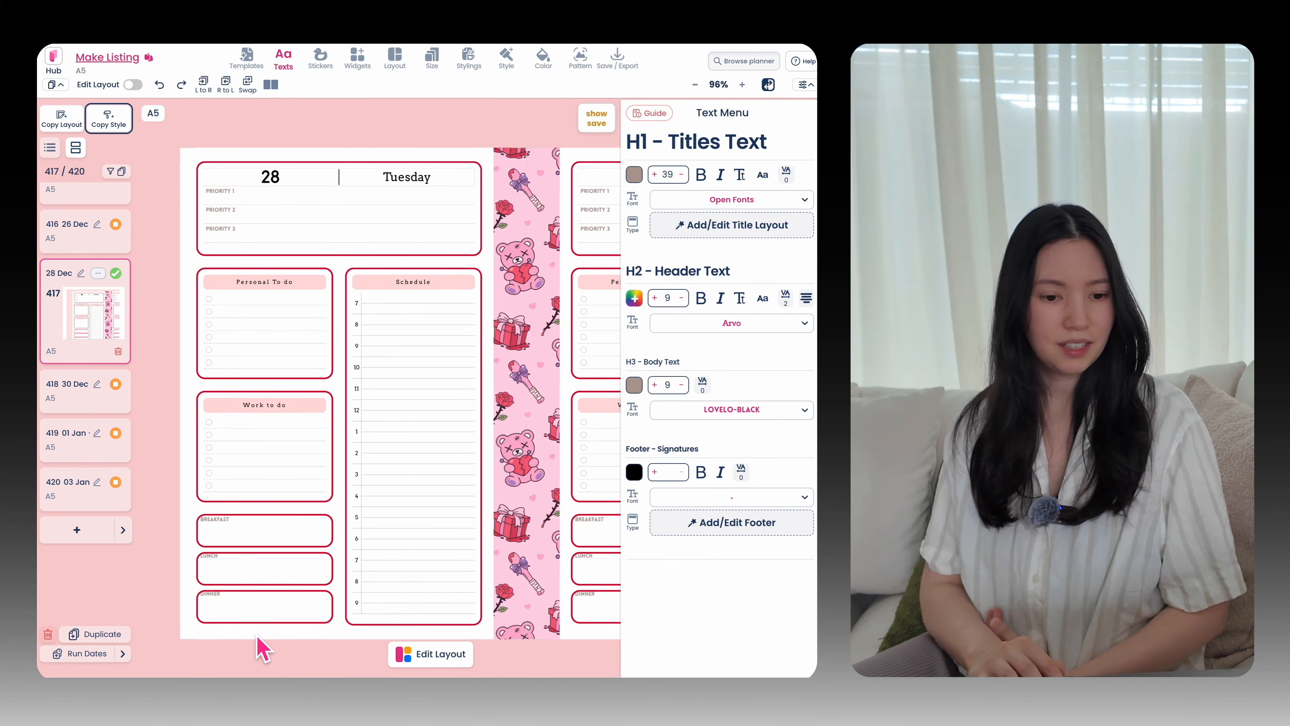
pyautogui.scroll(5, 78, 391)
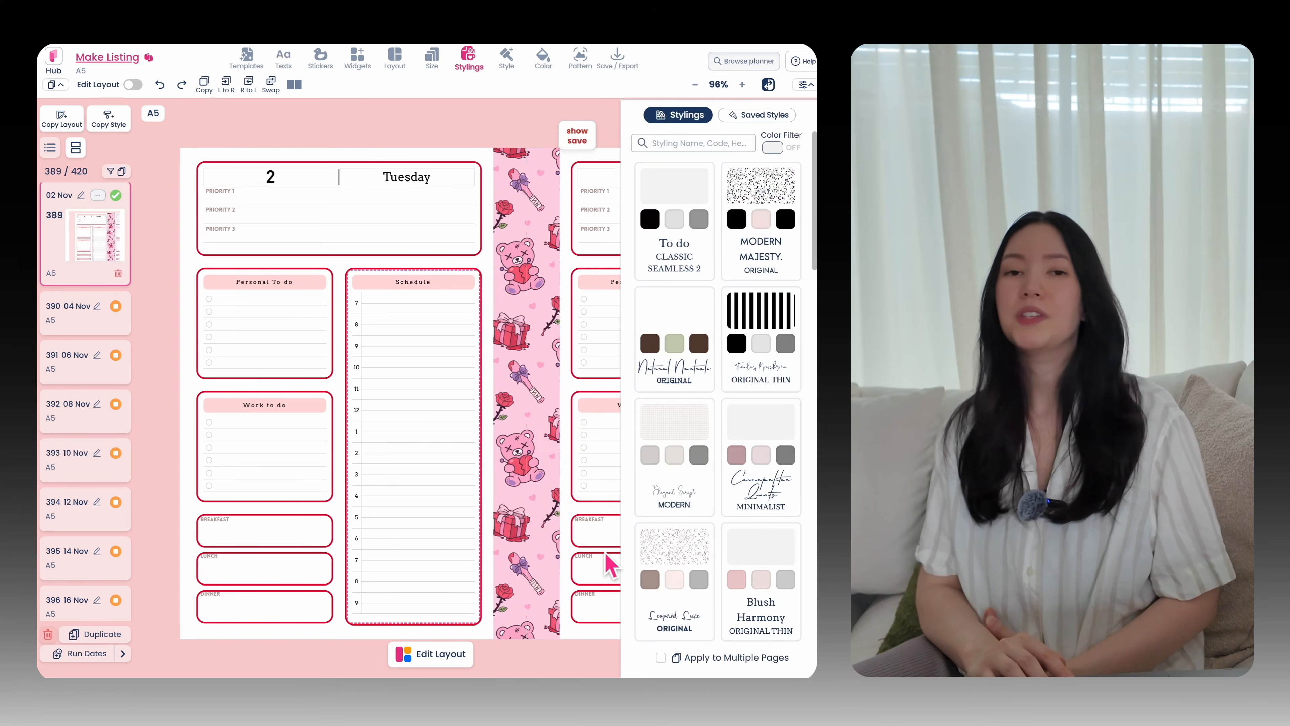
# Step: Try the ready-made stylings Natural Neutrals, Timeless Monochrome, Leopard Luxe and Classic Monochrome on the 02 Nov daily page
pyautogui.click(670, 306)
pyautogui.click(755, 319)
pyautogui.scroll(-2, 726, 450)
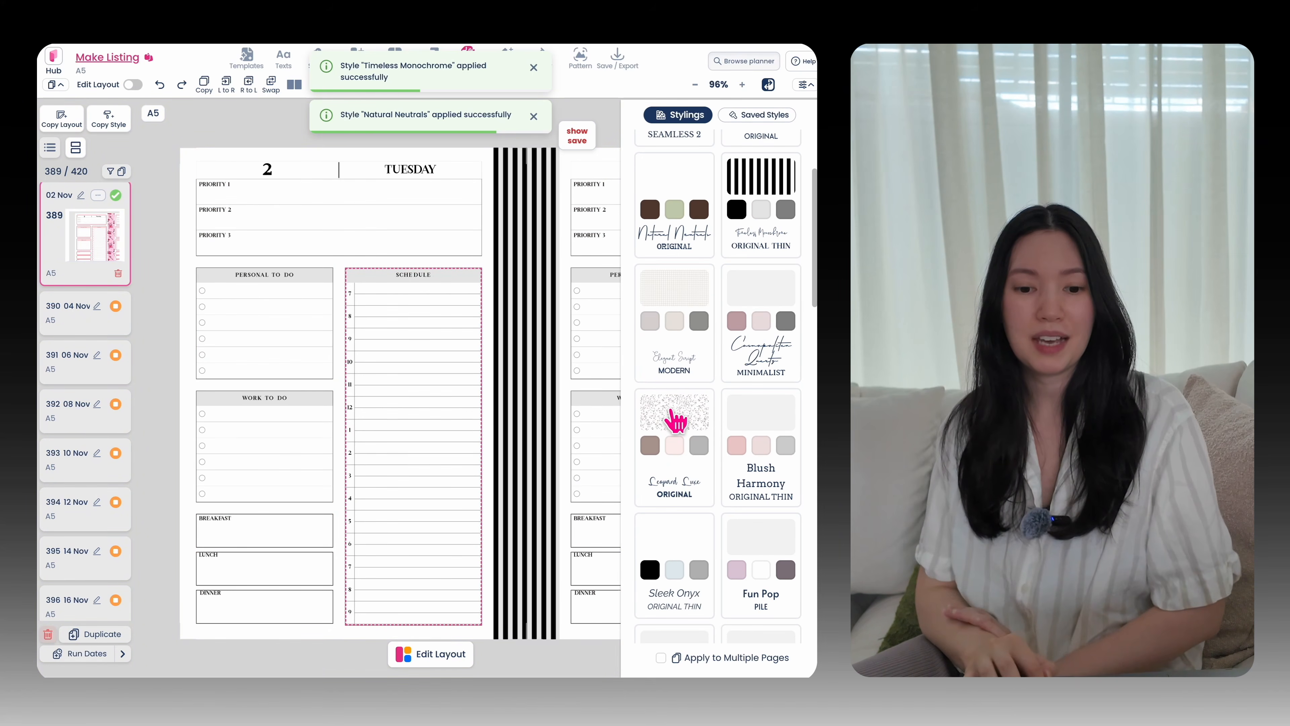
pyautogui.click(671, 418)
pyautogui.scroll(-5, 671, 417)
pyautogui.click(778, 340)
pyautogui.click(654, 450)
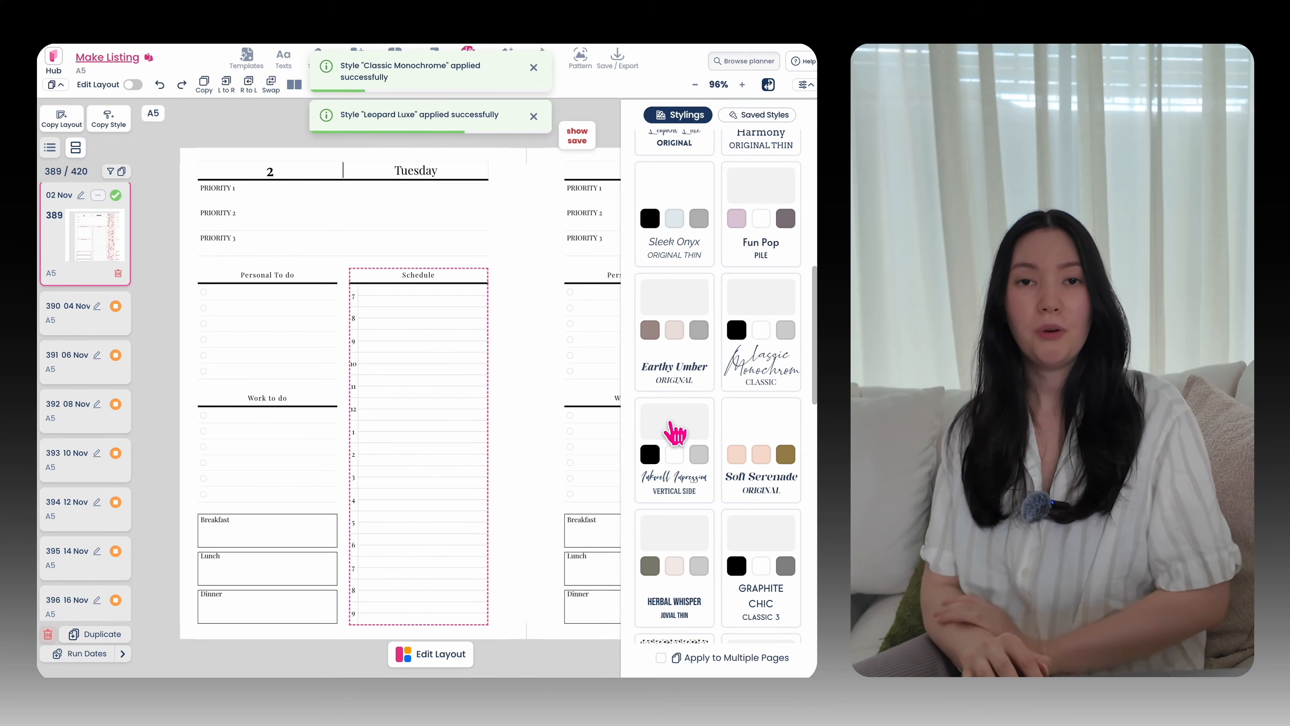
# Step: Search the planner library for "digital planner" and open the PDF of the 2026 All Season Digital Planner
pyautogui.click(54, 56)
pyautogui.click(423, 347)
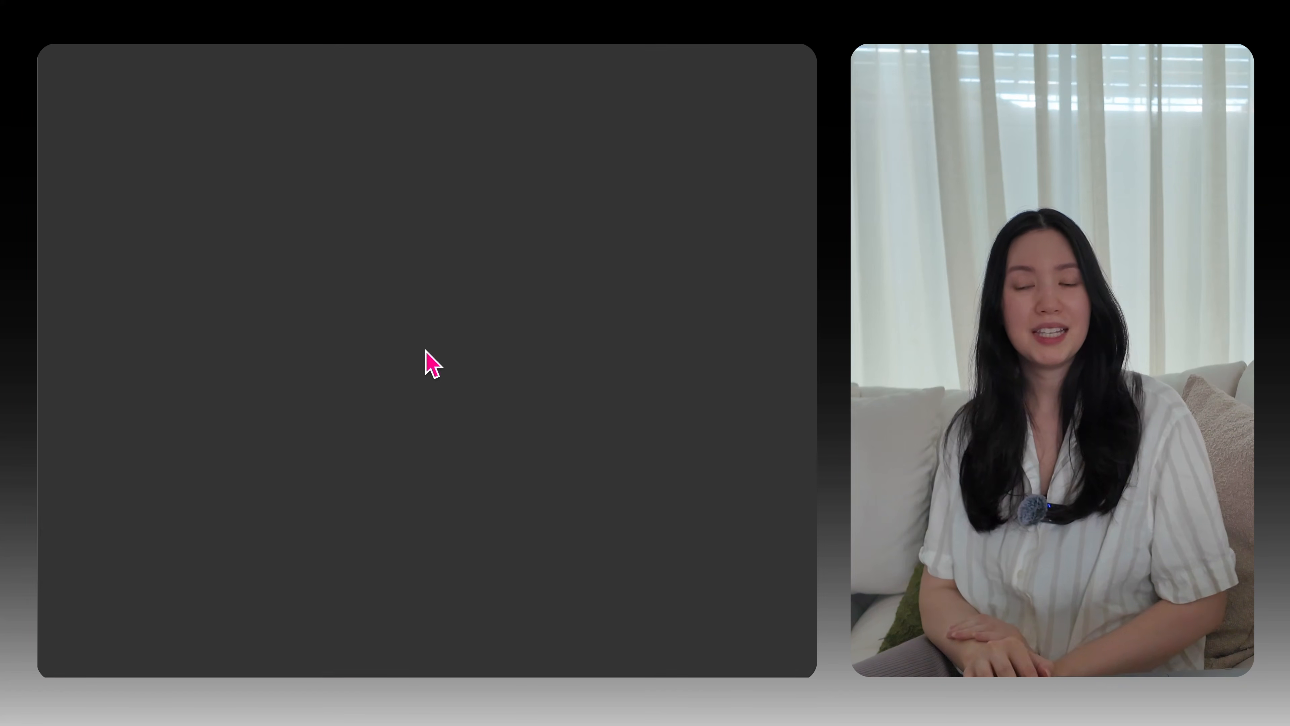
pyautogui.write('digital planner')
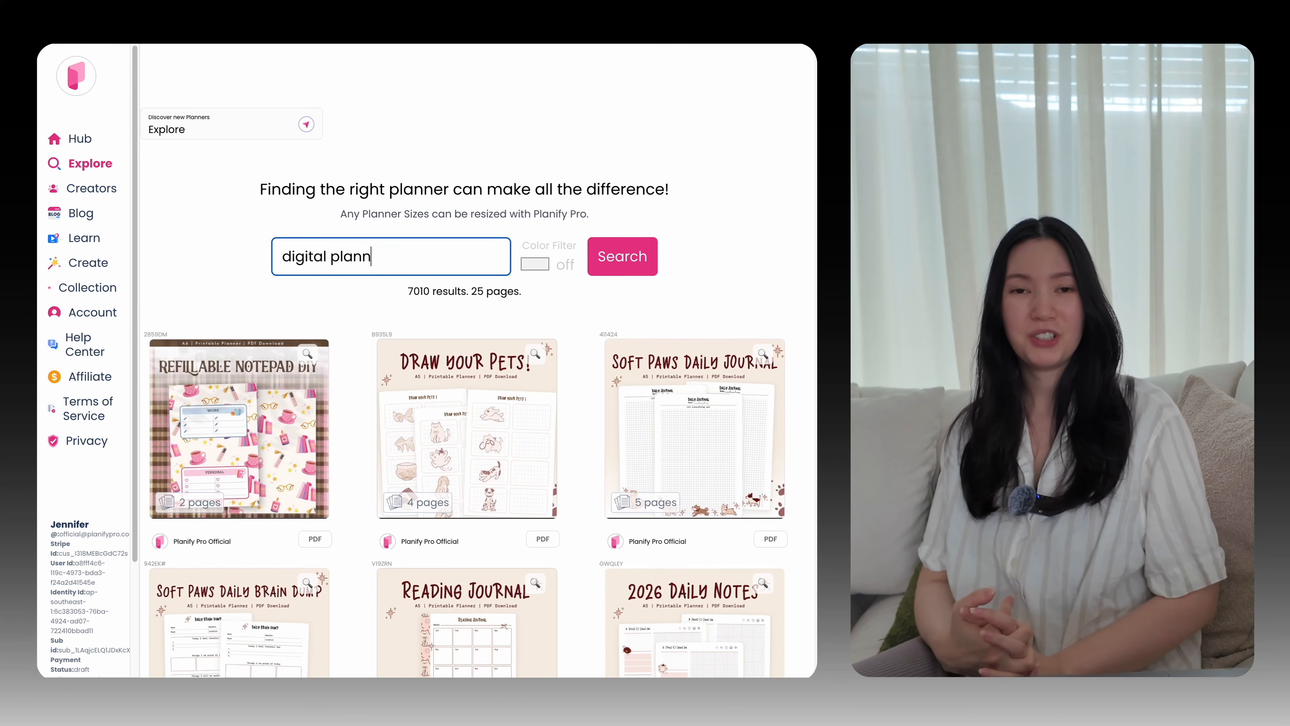
pyautogui.press('Return')
pyautogui.scroll(-15, 481, 248)
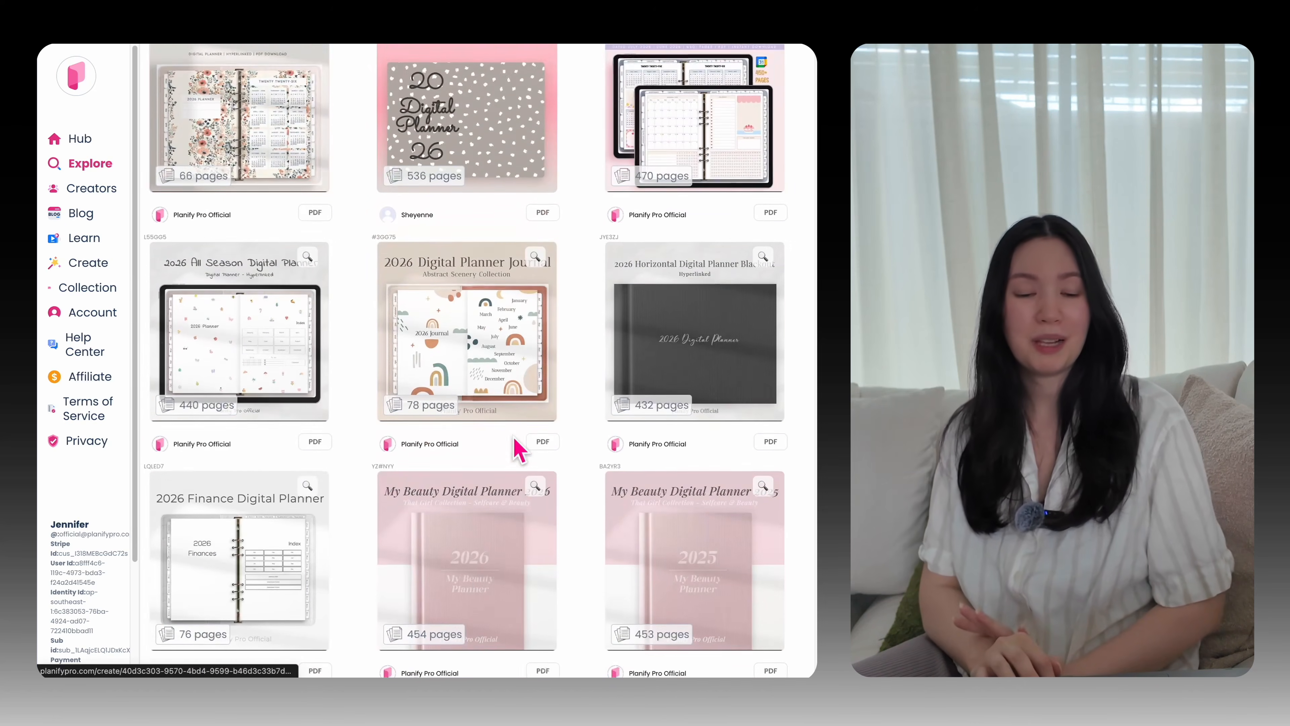
pyautogui.click(315, 390)
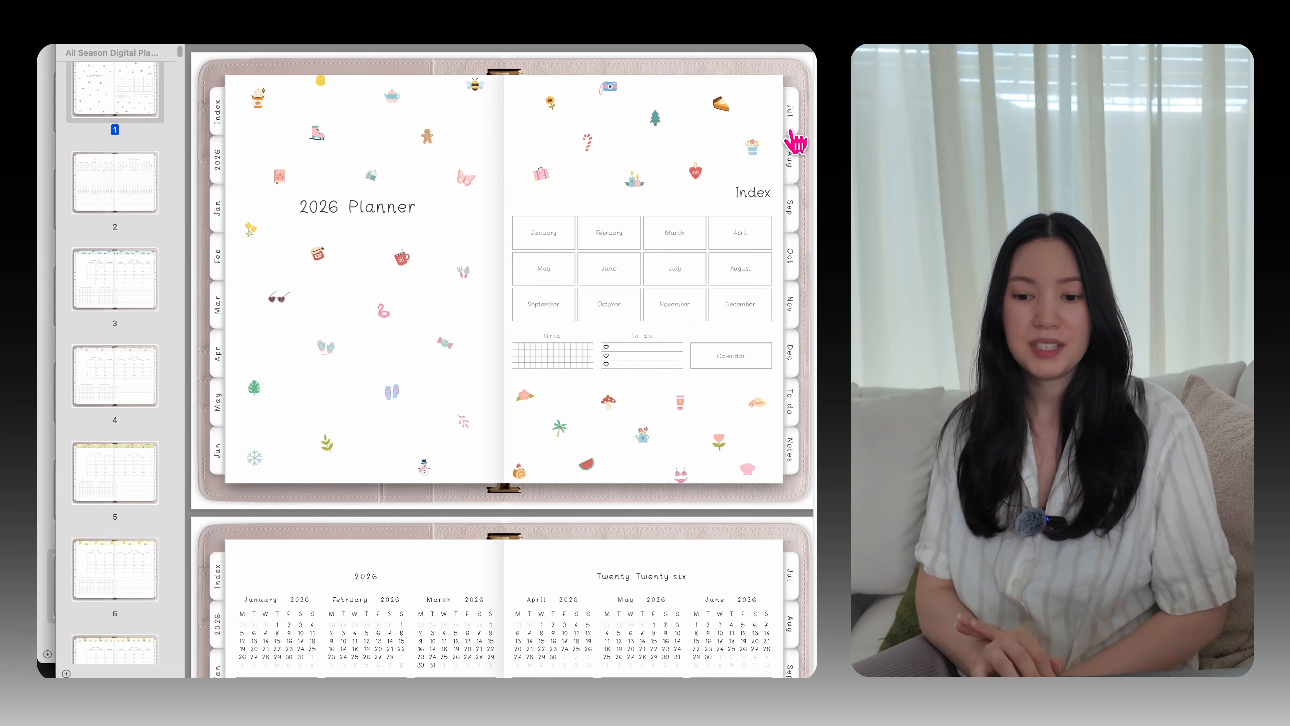
# Step: Check the planner's hyperlinked side tabs from July through December and the To do section
pyautogui.click(790, 110)
pyautogui.click(793, 158)
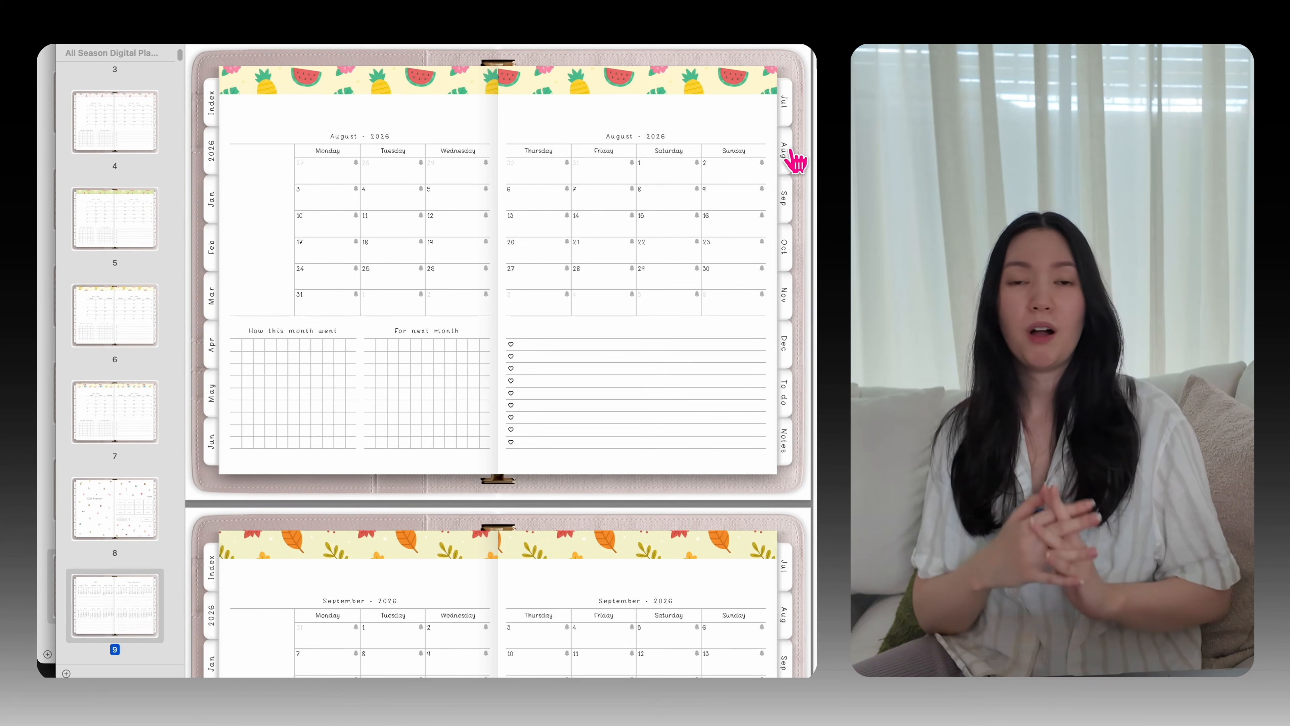
pyautogui.click(790, 204)
pyautogui.click(790, 260)
pyautogui.click(787, 305)
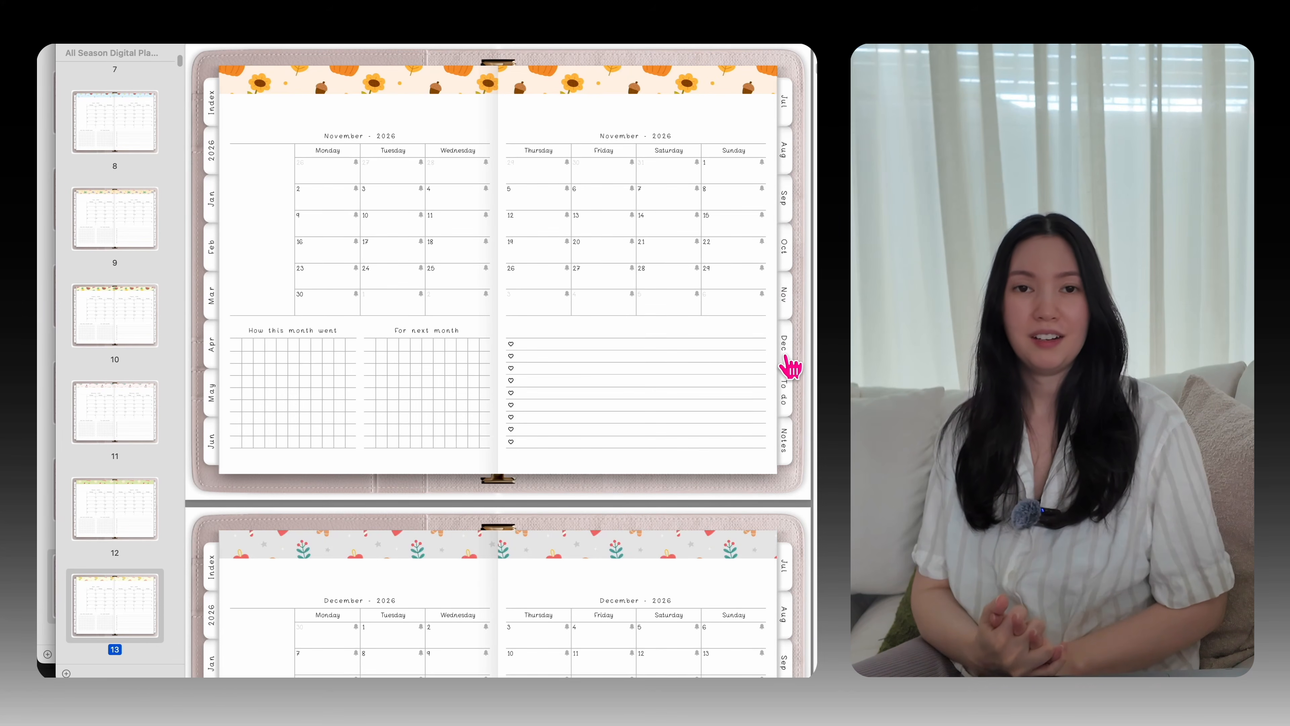
pyautogui.click(789, 356)
pyautogui.click(786, 392)
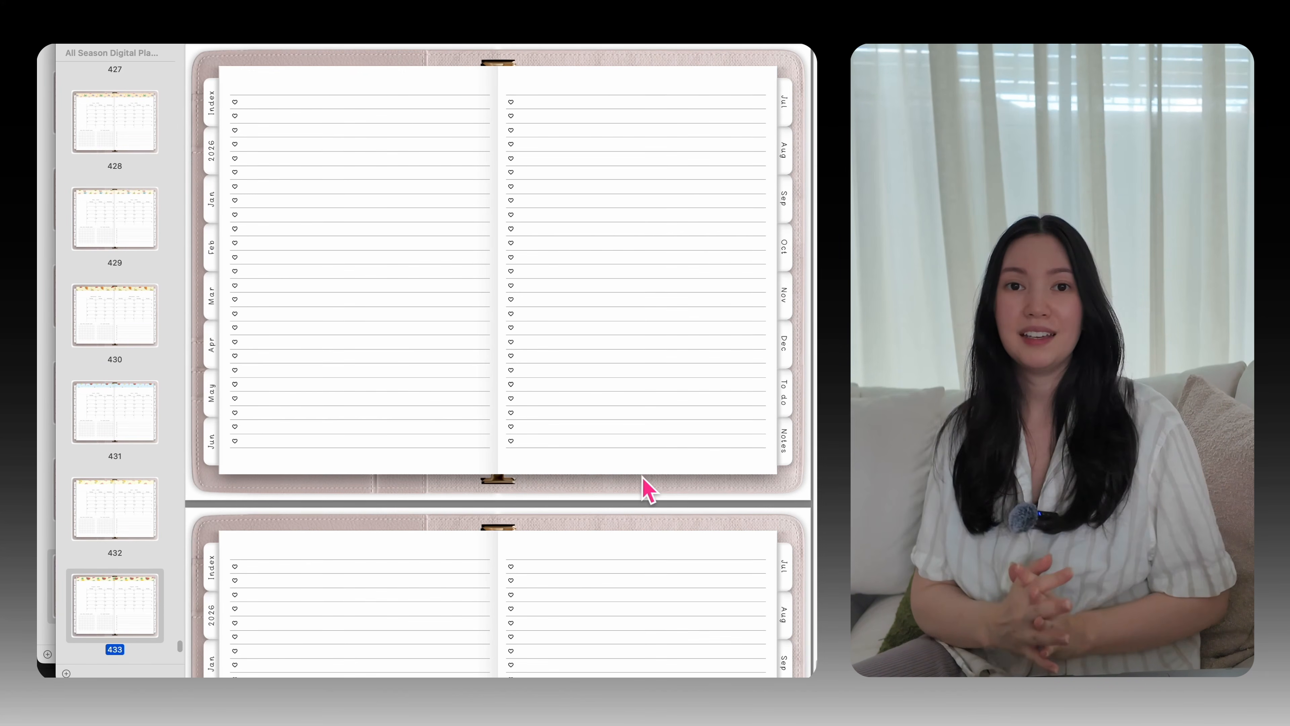
# Step: Check the March, January and February monthly pages and follow date links to the 6 January and 13 February daily pages
pyautogui.click(212, 298)
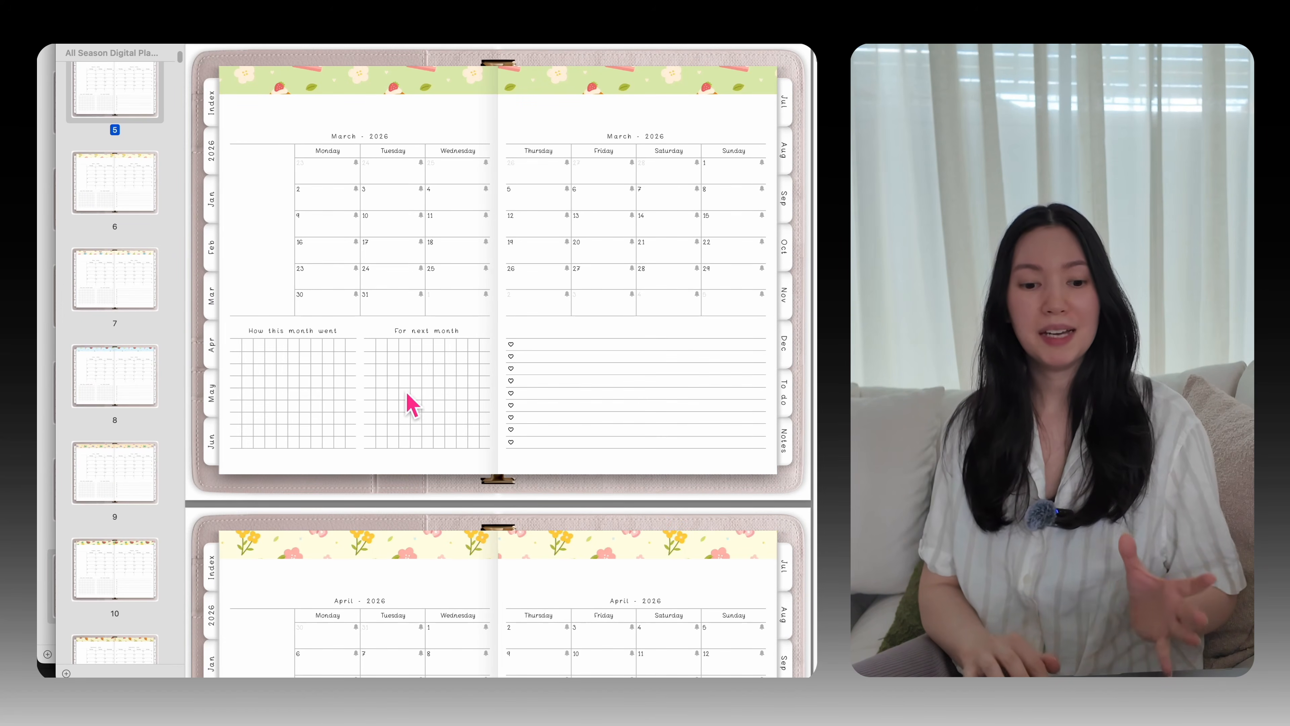
pyautogui.click(210, 203)
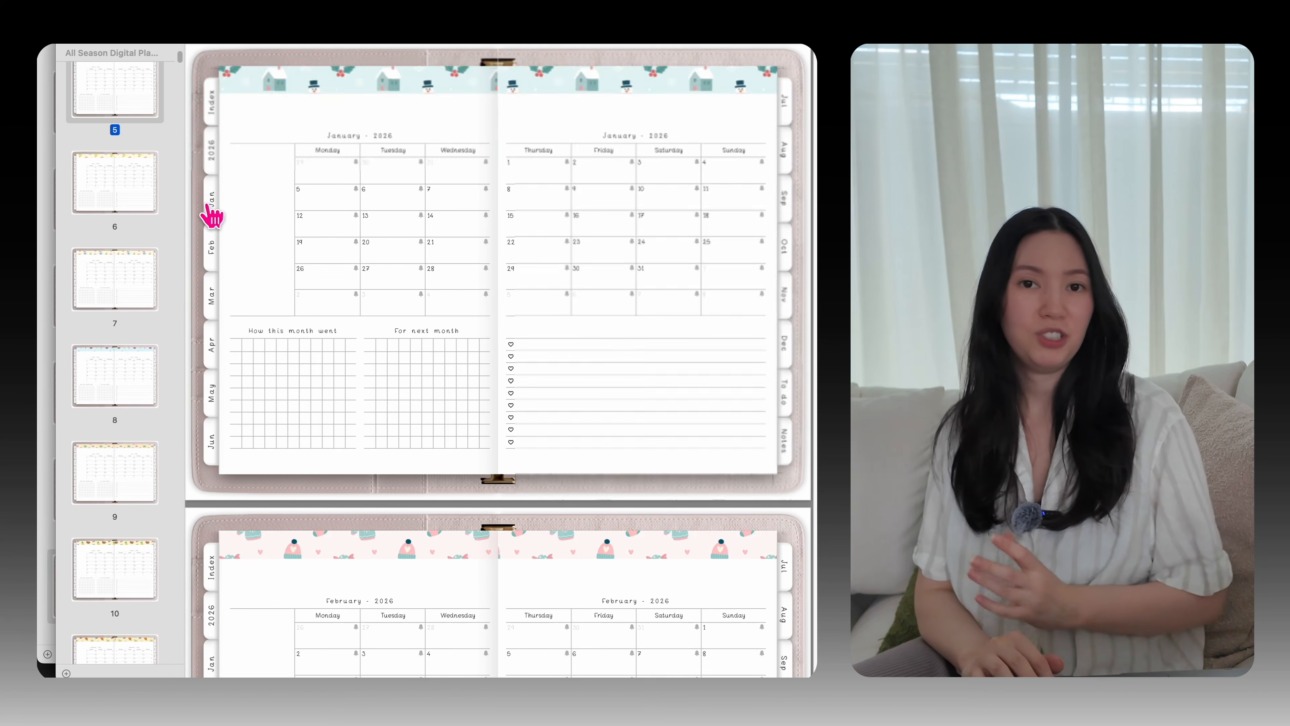
pyautogui.click(381, 203)
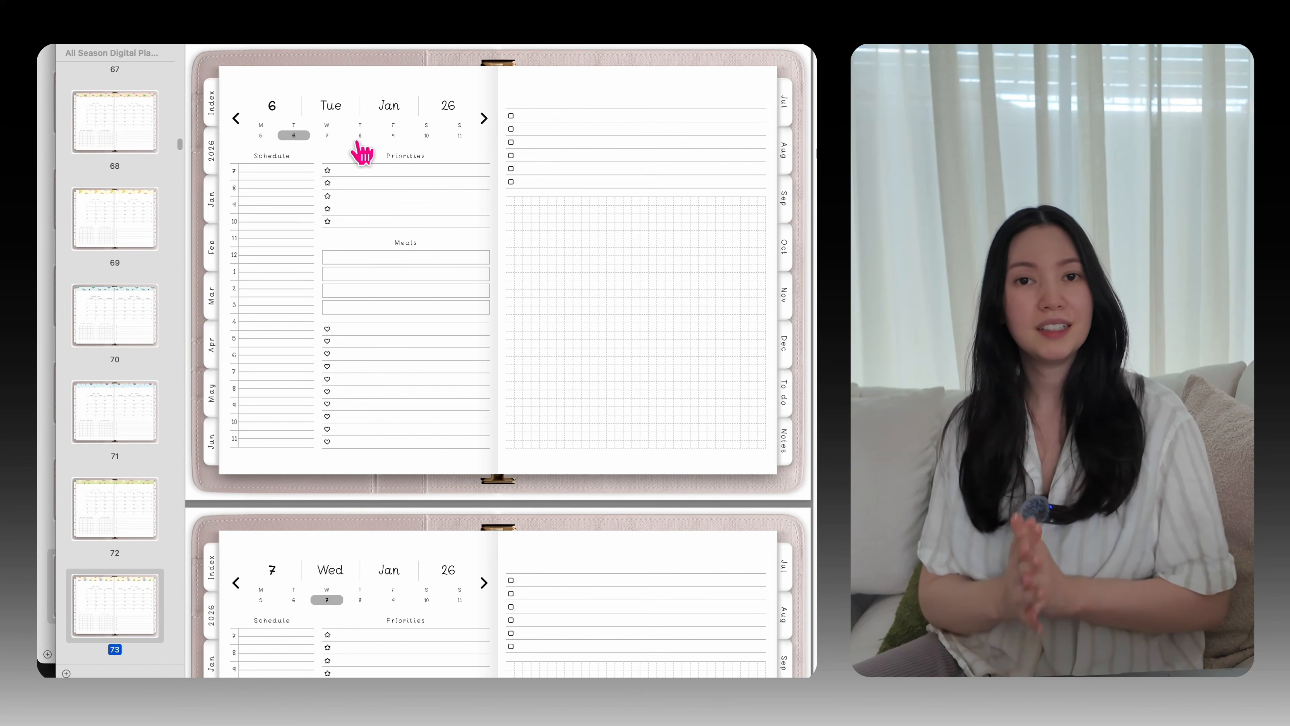
pyautogui.click(210, 248)
pyautogui.click(610, 232)
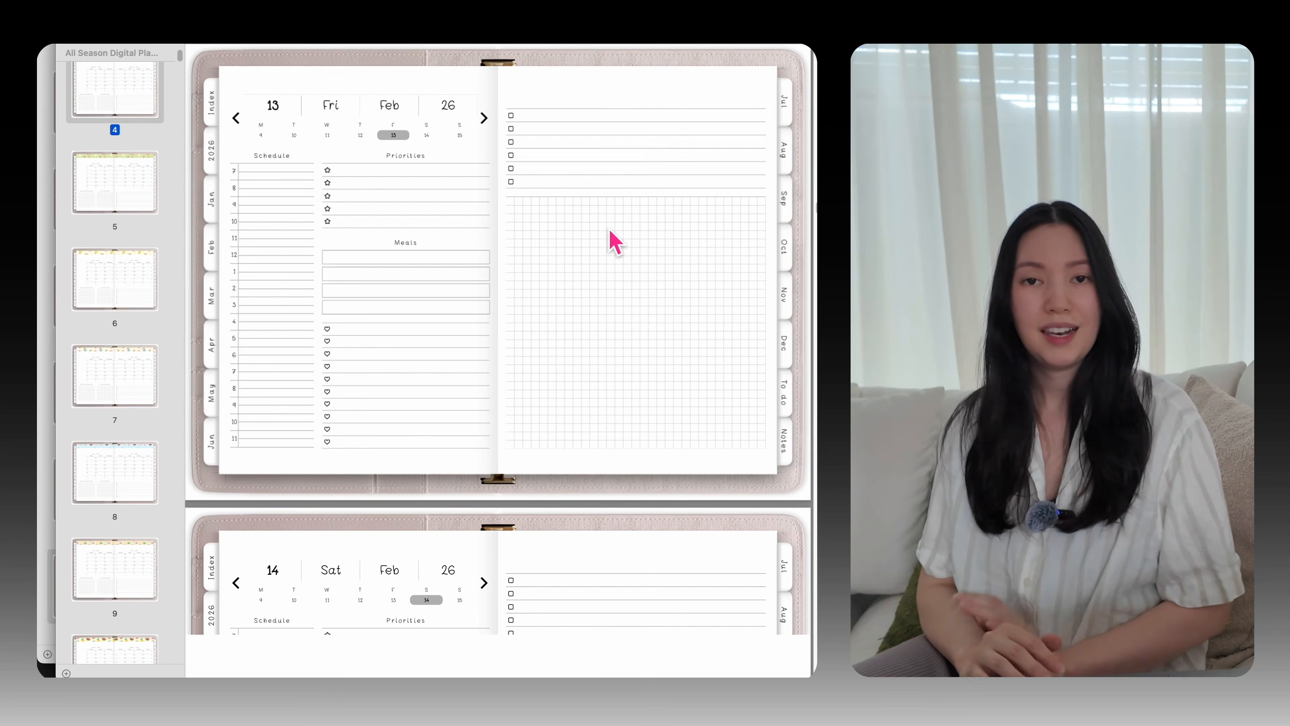
# Step: Follow the January calendar to the 23 January daily page, and test its weekday links and next-day arrow
pyautogui.click(211, 203)
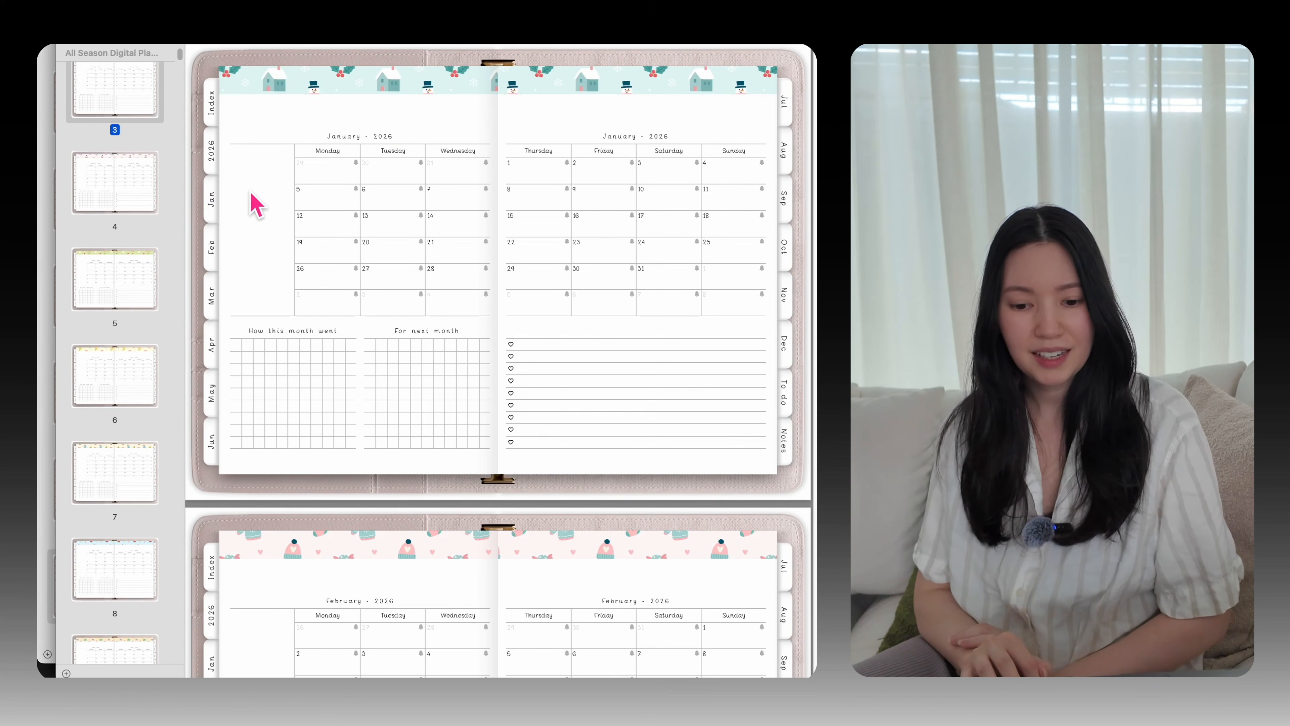
pyautogui.click(614, 263)
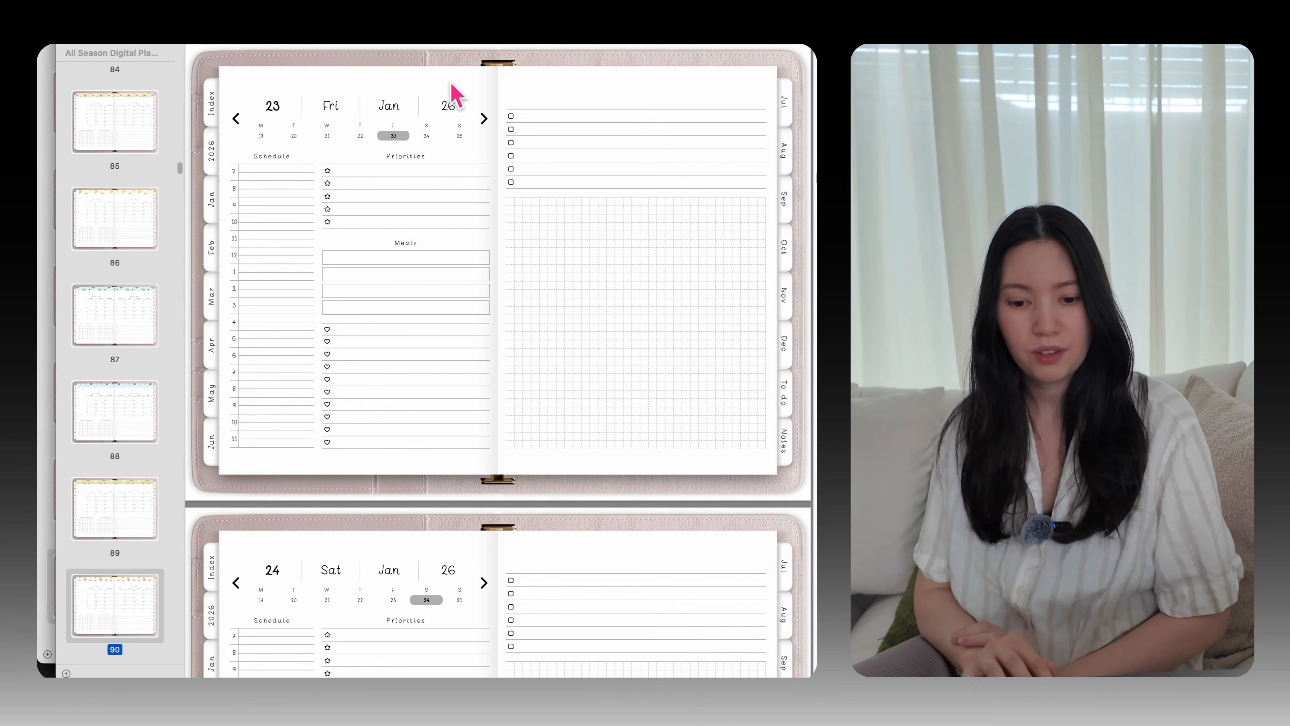
pyautogui.click(428, 137)
pyautogui.click(460, 137)
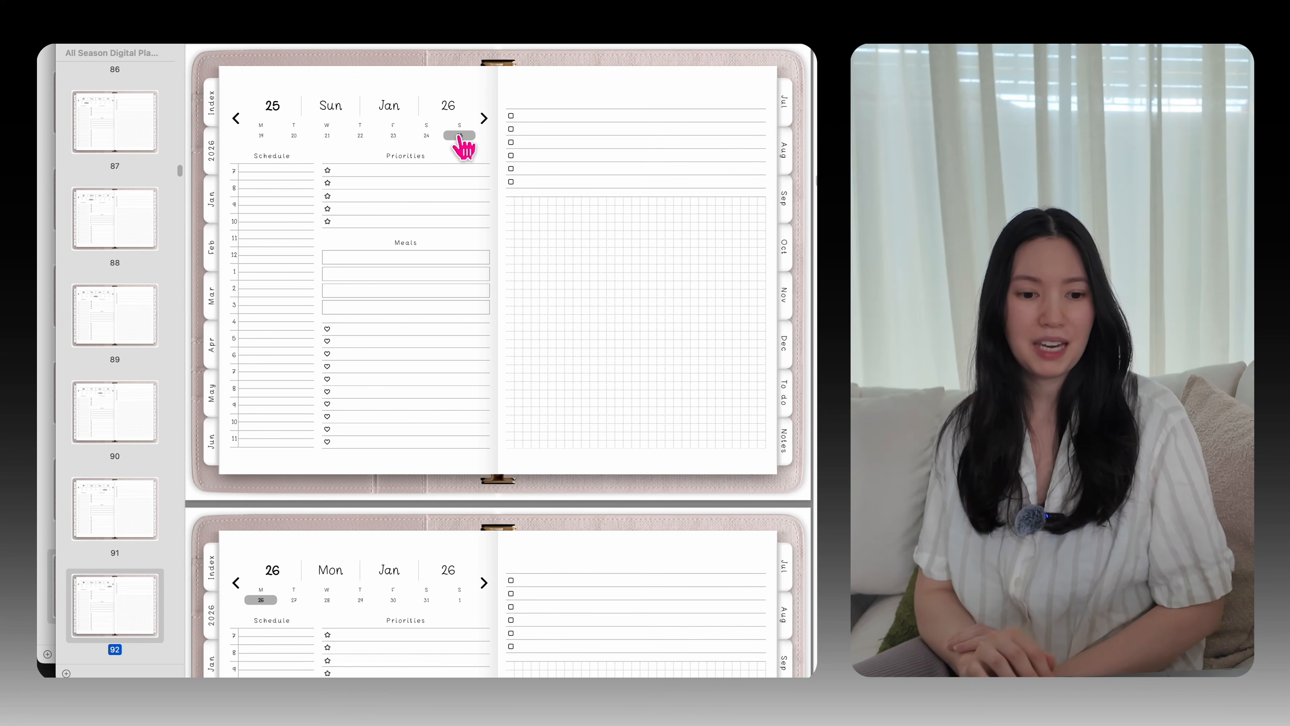
pyautogui.click(485, 119)
pyautogui.click(488, 122)
# Step: Follow the February calendar to the 24 February daily page and advance two days with its navigation arrow
pyautogui.click(213, 262)
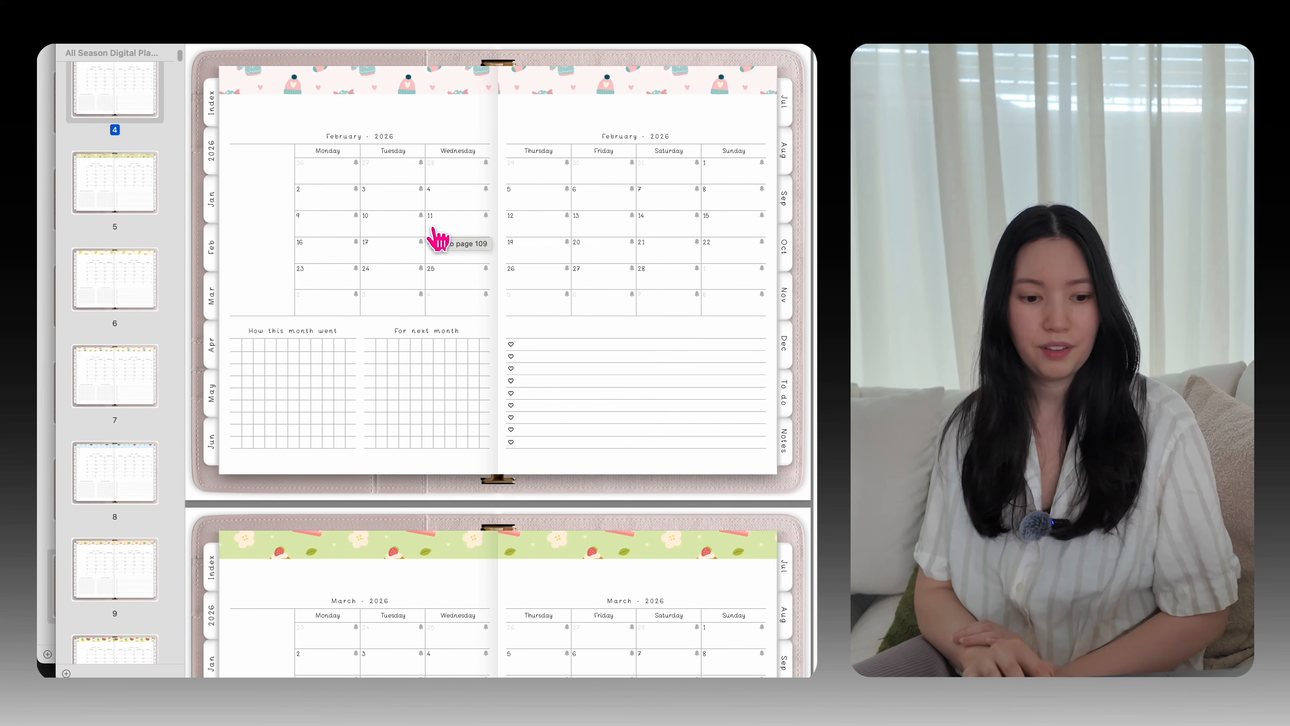
pyautogui.click(385, 282)
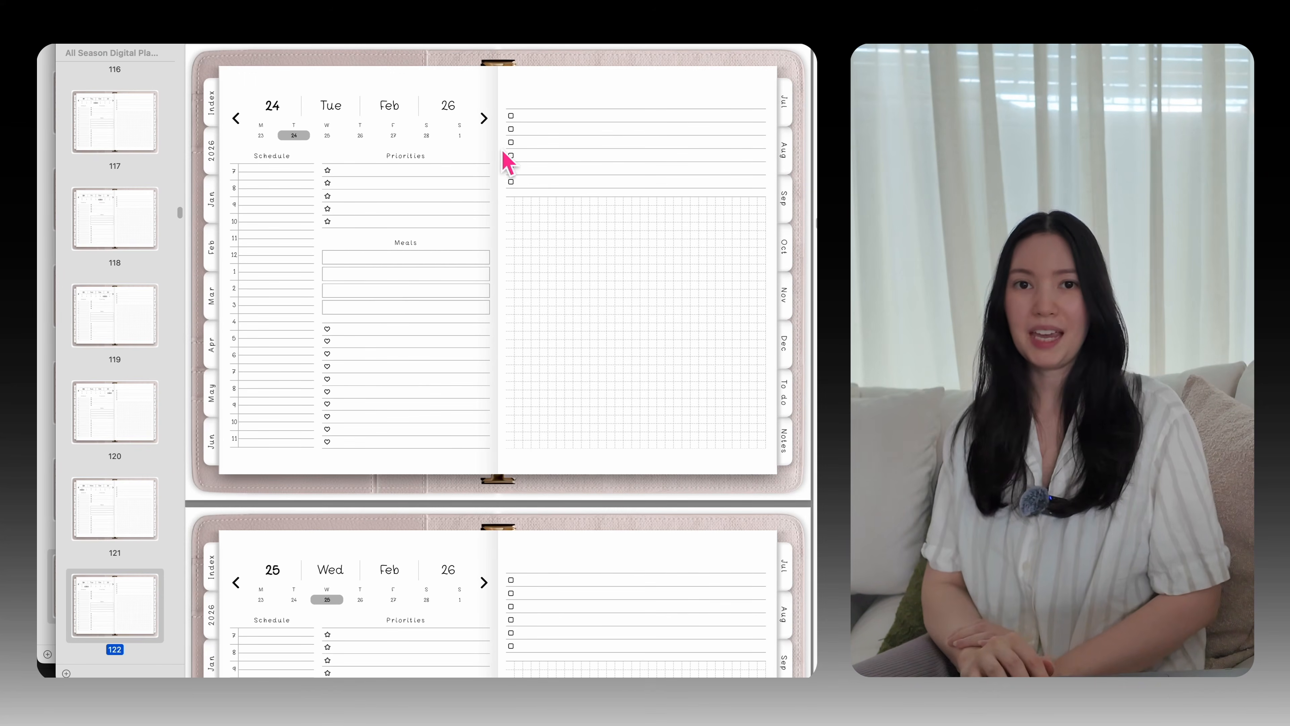
pyautogui.click(483, 119)
pyautogui.click(484, 119)
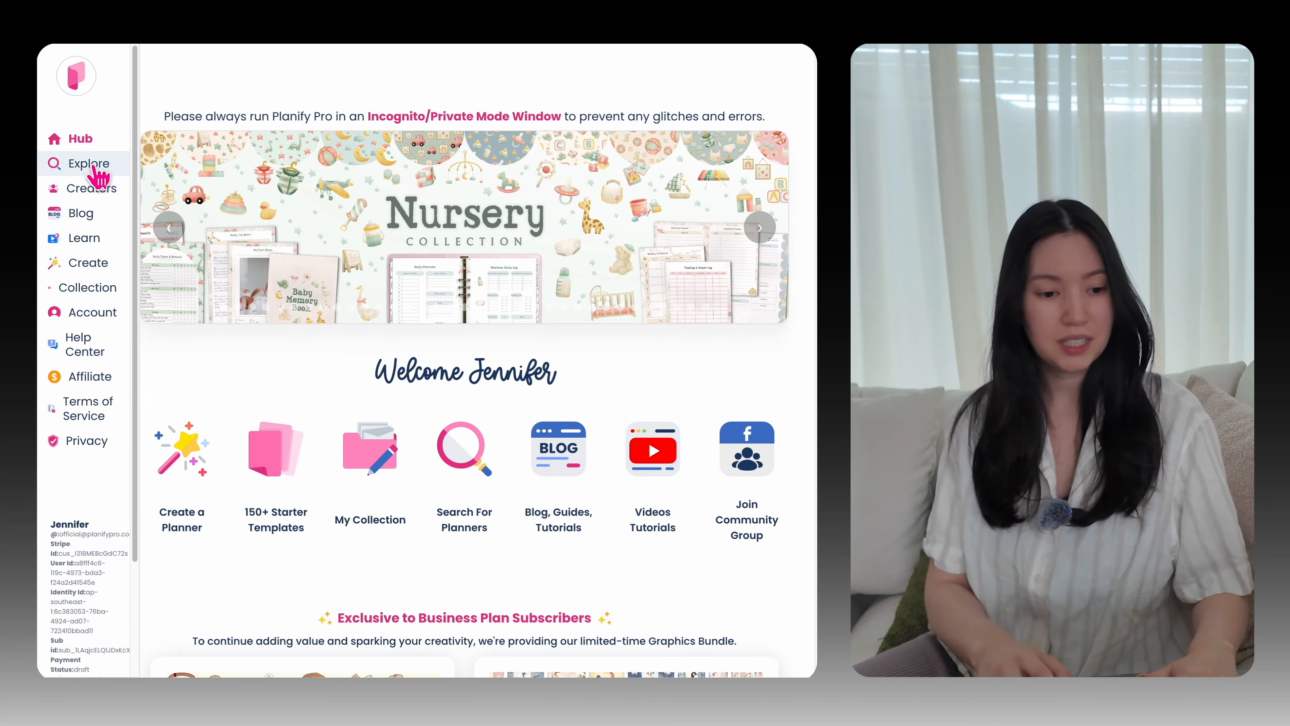
# Step: Search the Explore library for "digital planner" and browse the resulting planner templates
pyautogui.click(78, 170)
pyautogui.click(292, 256)
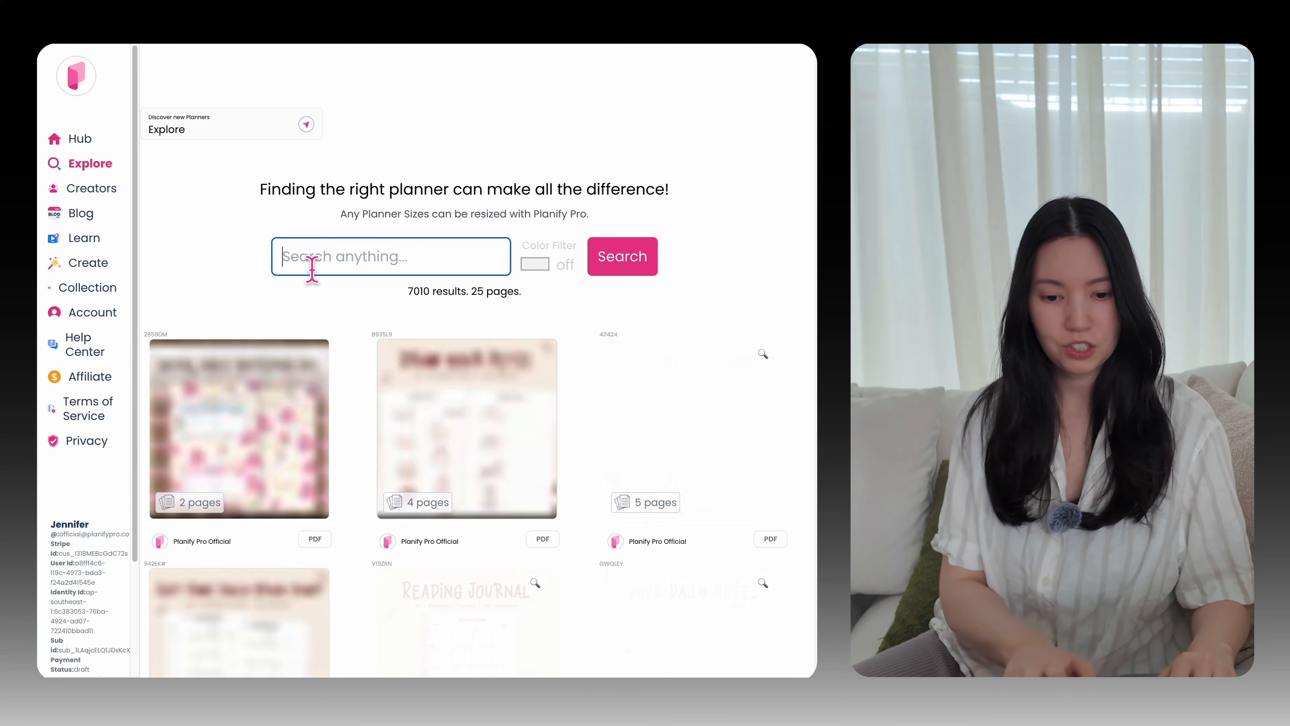
pyautogui.write('digital planne')
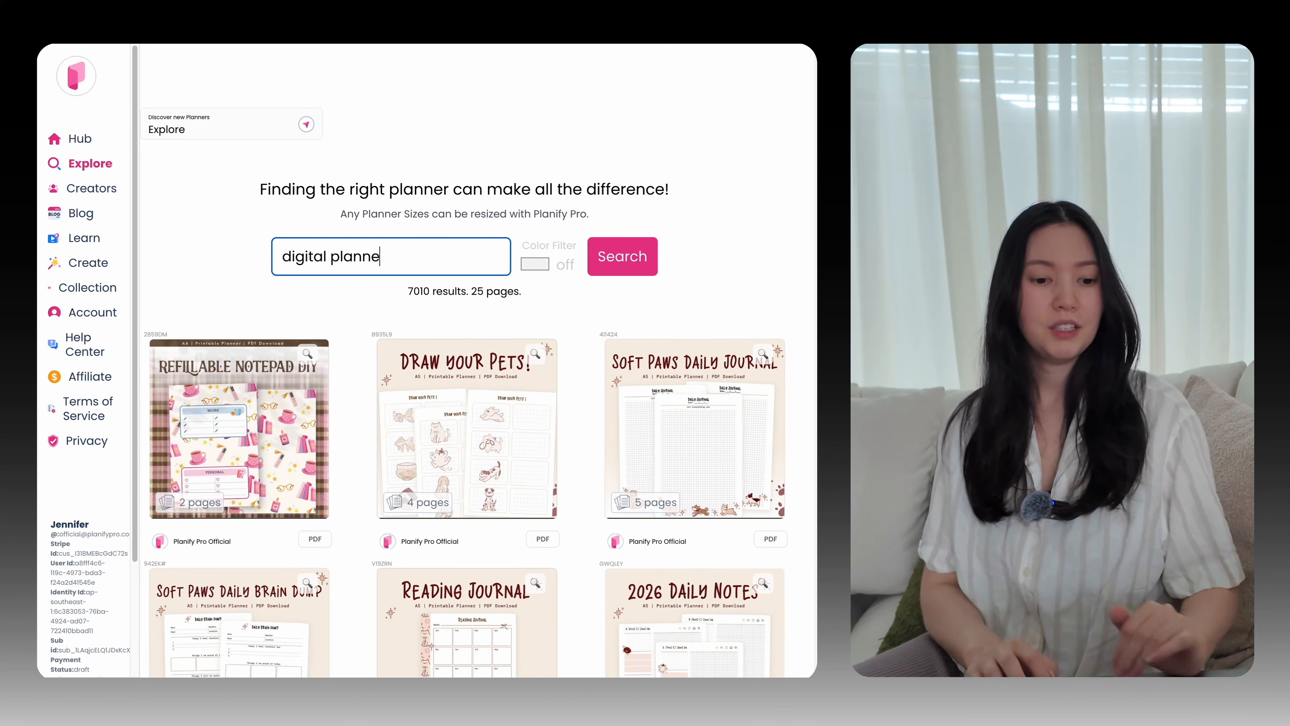
pyautogui.write('r')
pyautogui.press('Return')
pyautogui.scroll(-6, 524, 492)
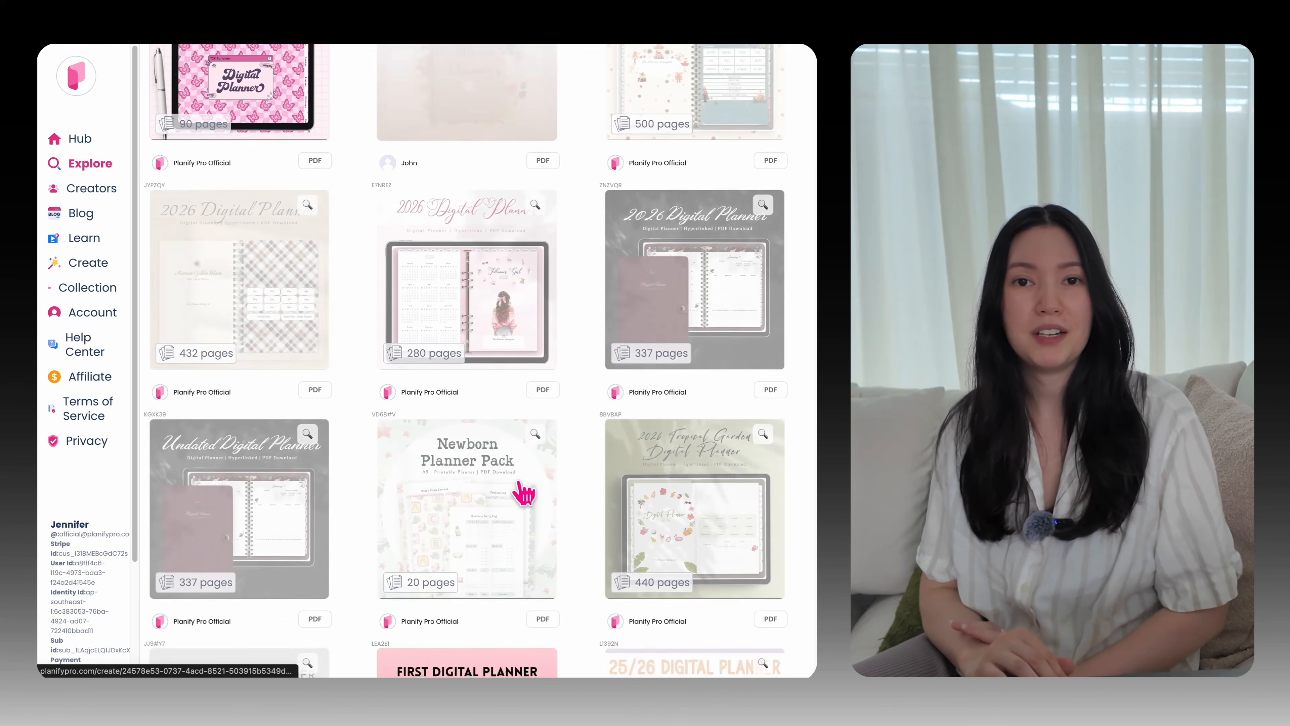
pyautogui.scroll(-15, 524, 492)
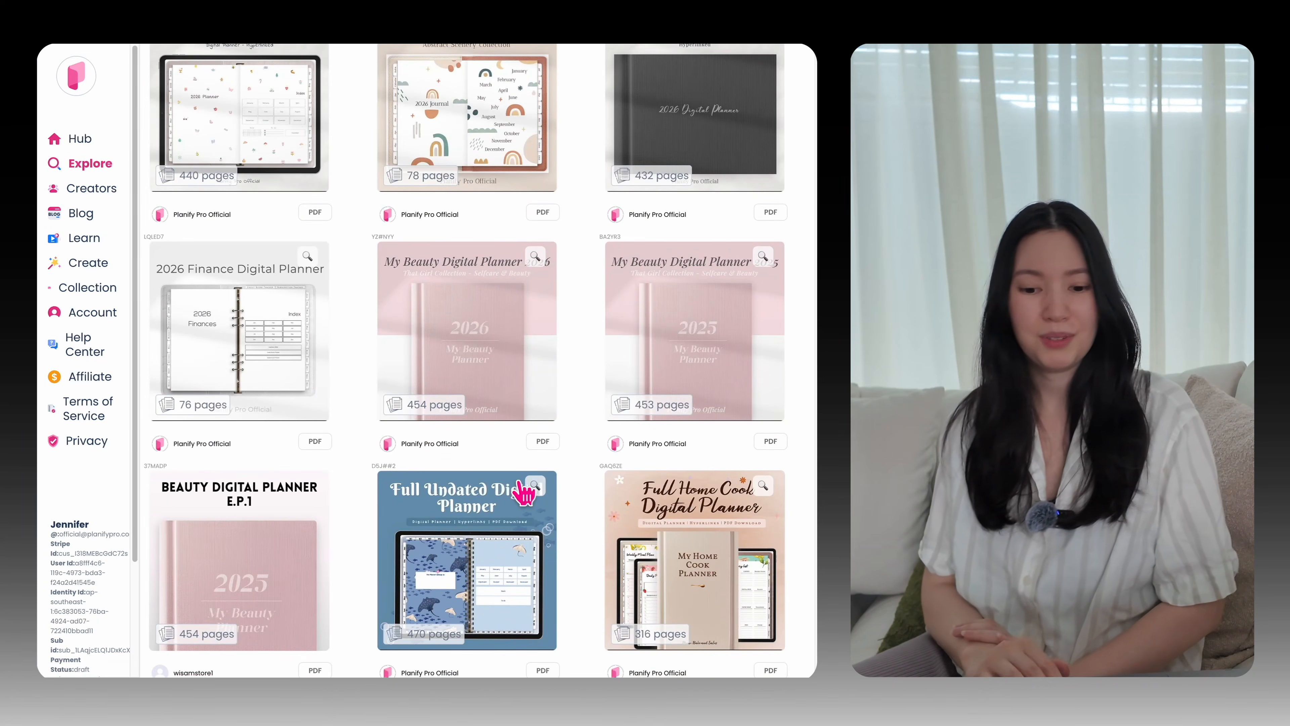
pyautogui.scroll(-13, 524, 492)
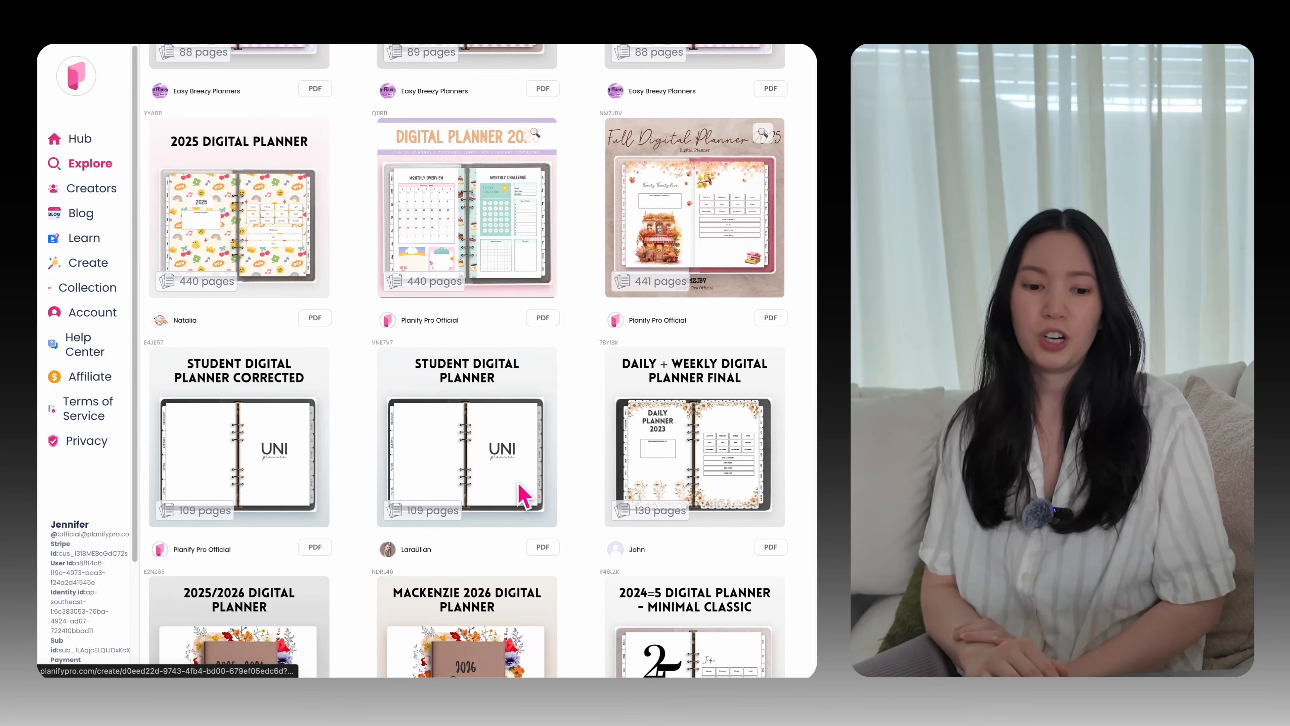
pyautogui.scroll(-13, 524, 492)
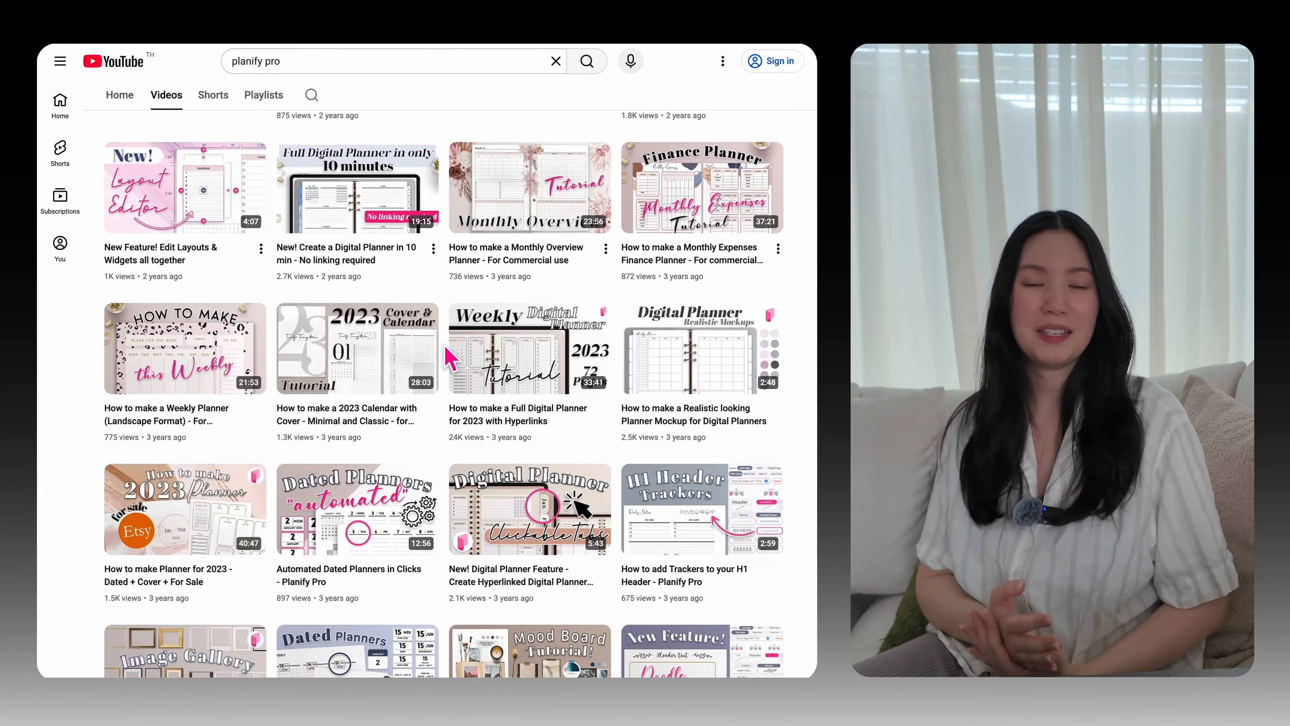
# Step: Browse the older tutorials among the Planify Pro channel's videos on YouTube
pyautogui.scroll(-8, 450, 357)
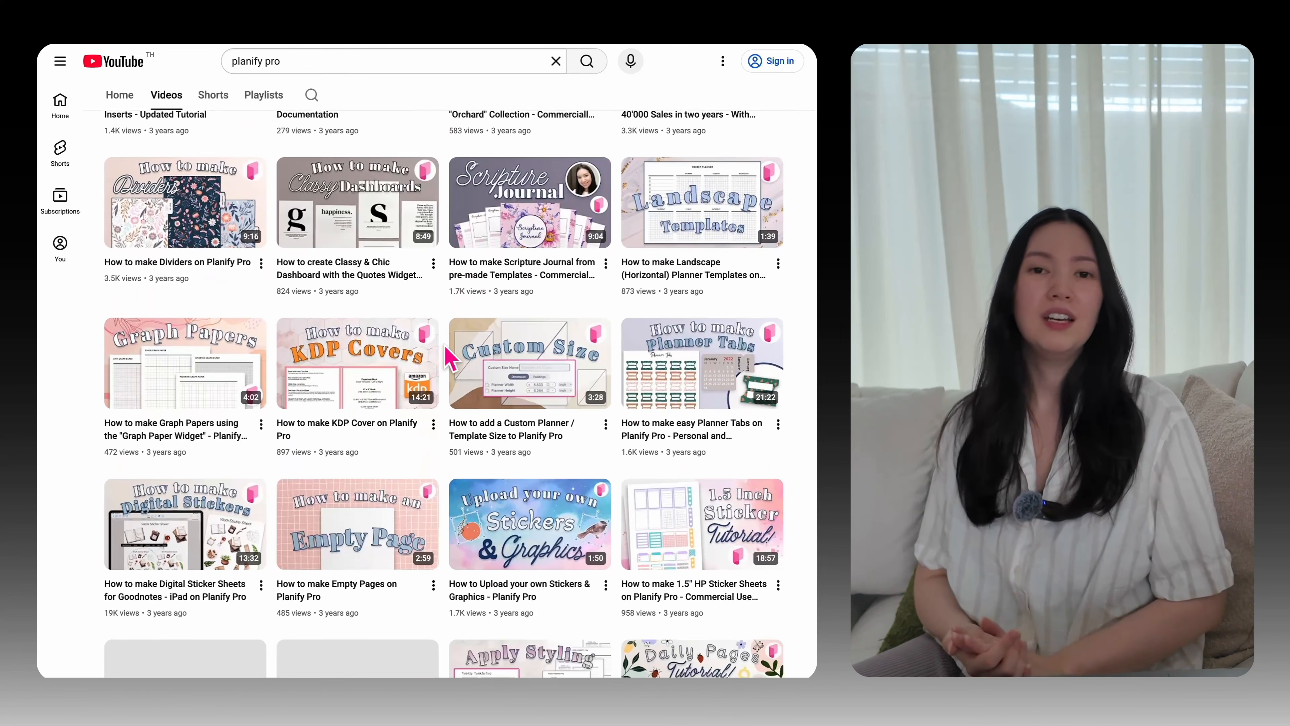
pyautogui.moveTo(577, 180)
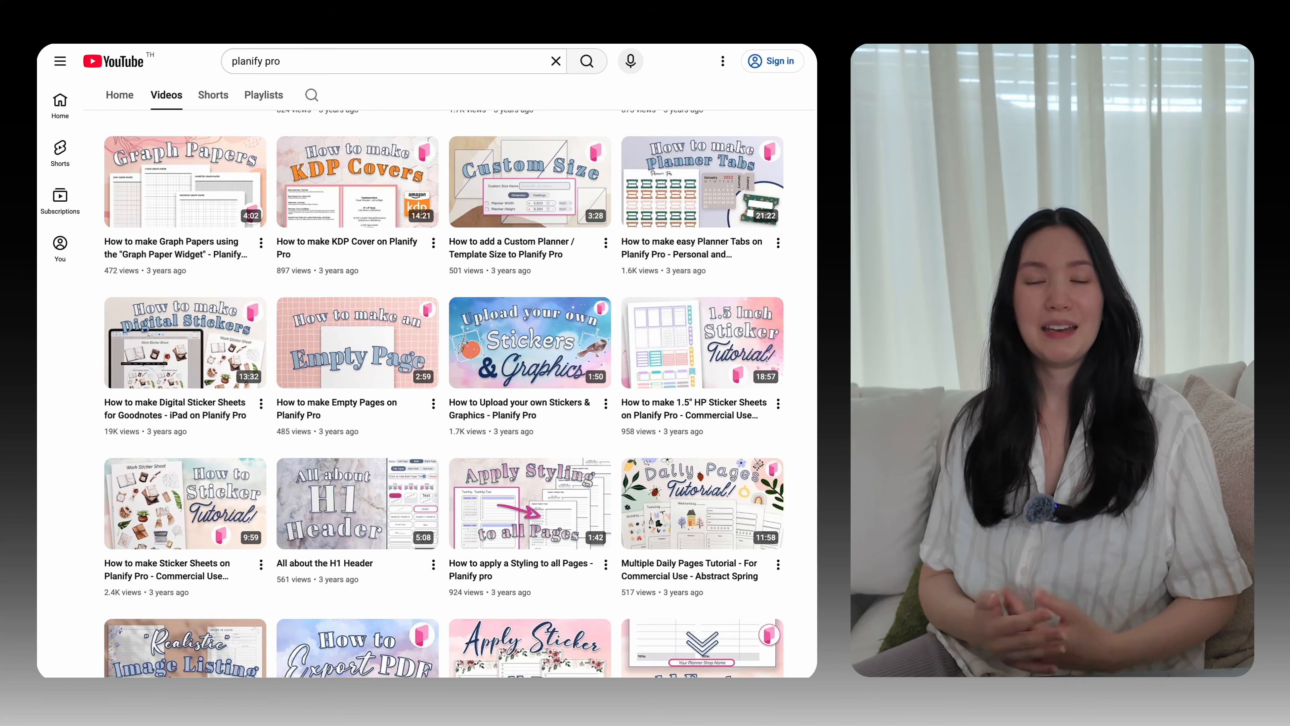